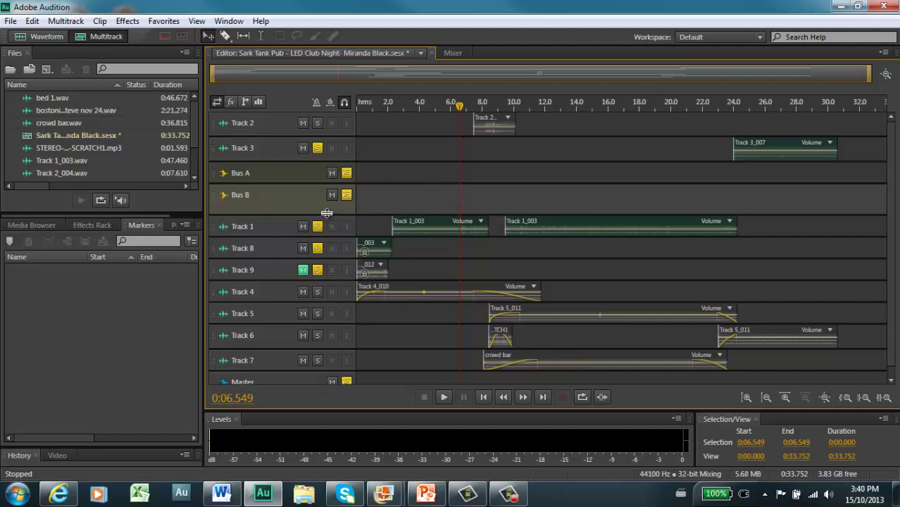
Drag Bus B's lower header border down so its volume, pan, output and automation controls show
left_click_drag(327, 214, 324, 266)
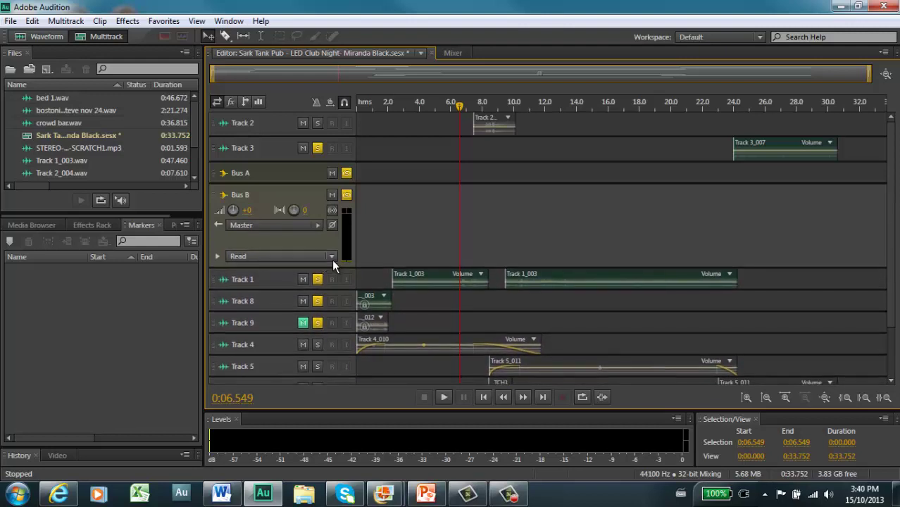
Expand Bus B's automation lane to display its Volume envelope, keeping automation on Read
left_click(331, 257)
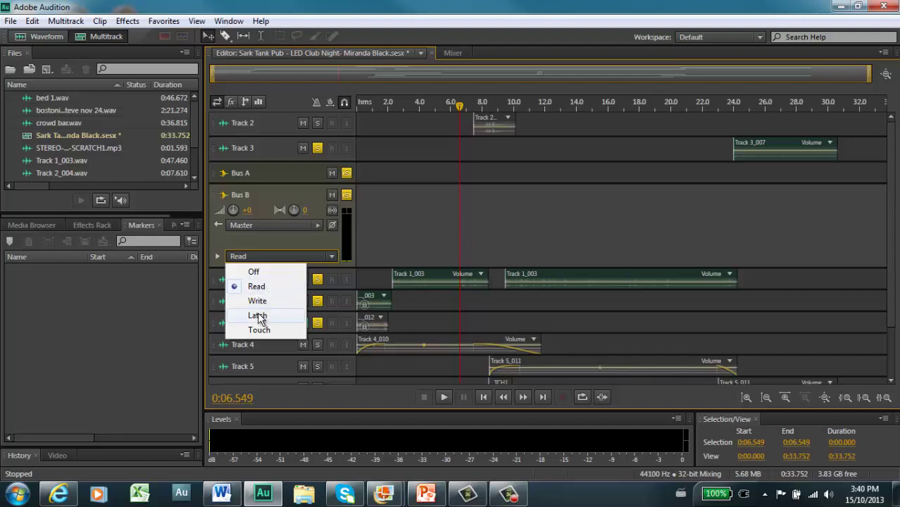
left_click(304, 235)
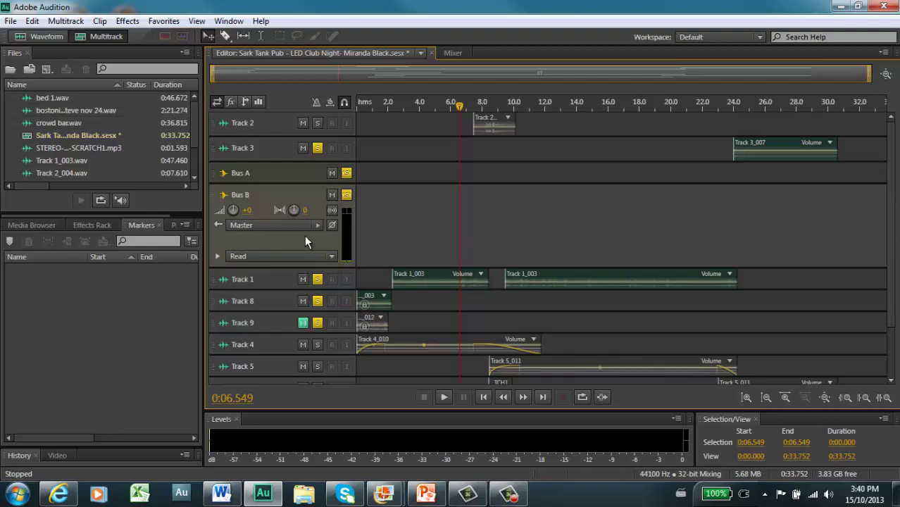
left_click(219, 255)
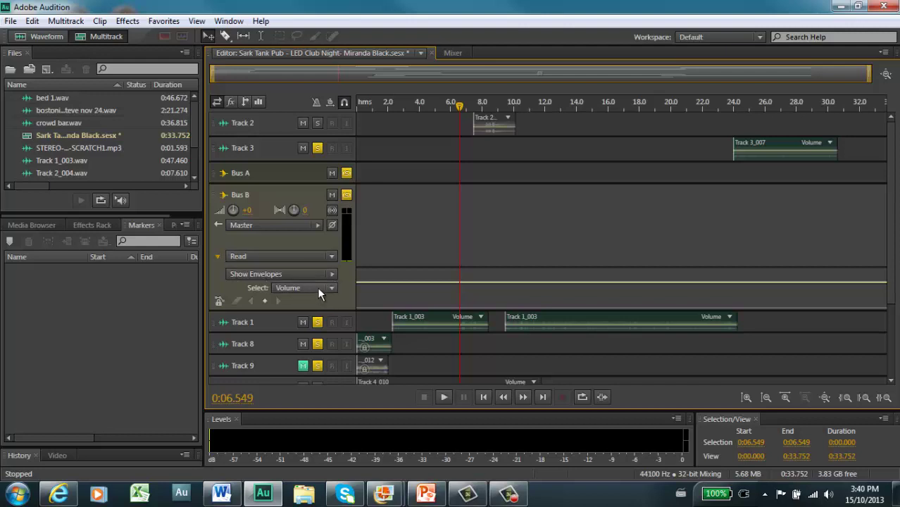
Show the Rack Input envelope on Bus B via Show Envelopes
left_click(334, 274)
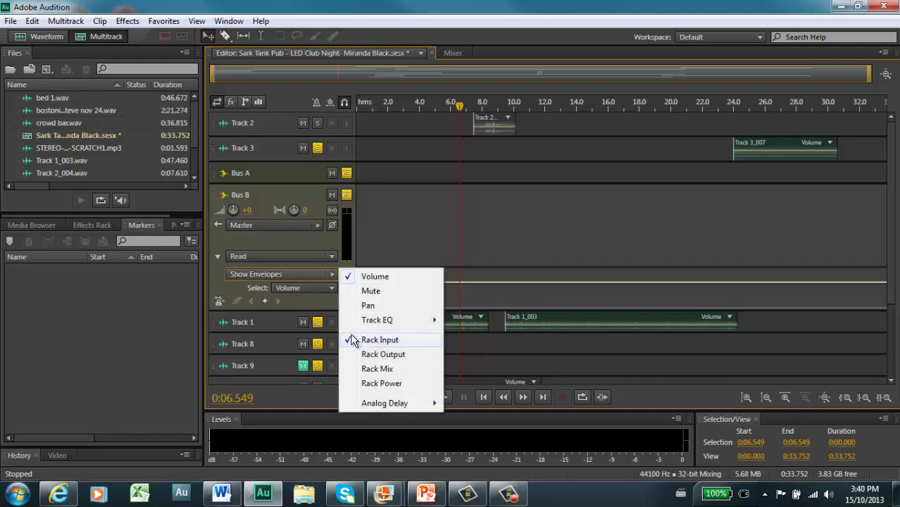
left_click(352, 340)
left_click(331, 275)
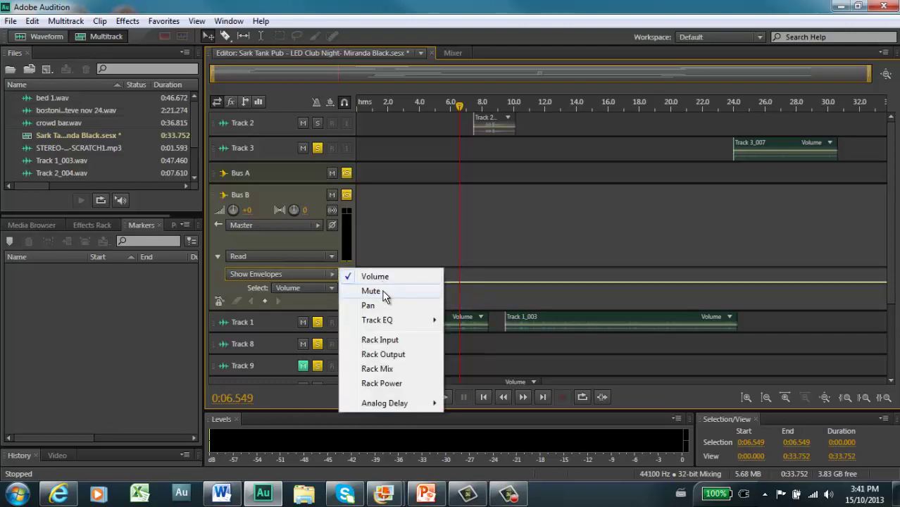
mouse_move(385, 324)
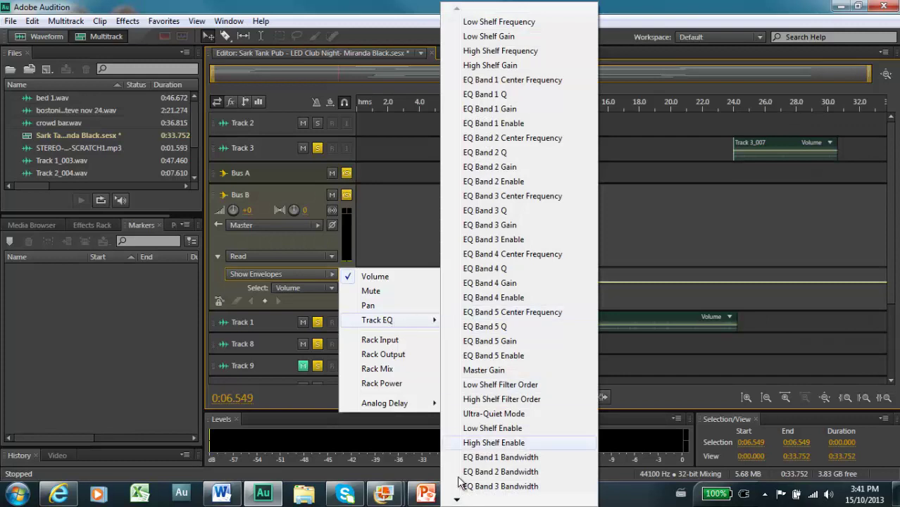
mouse_move(458, 501)
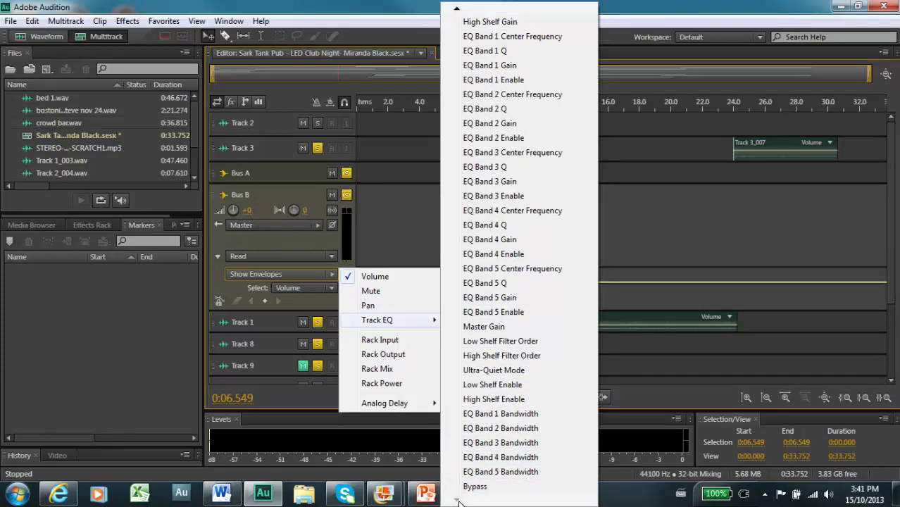
left_click(385, 339)
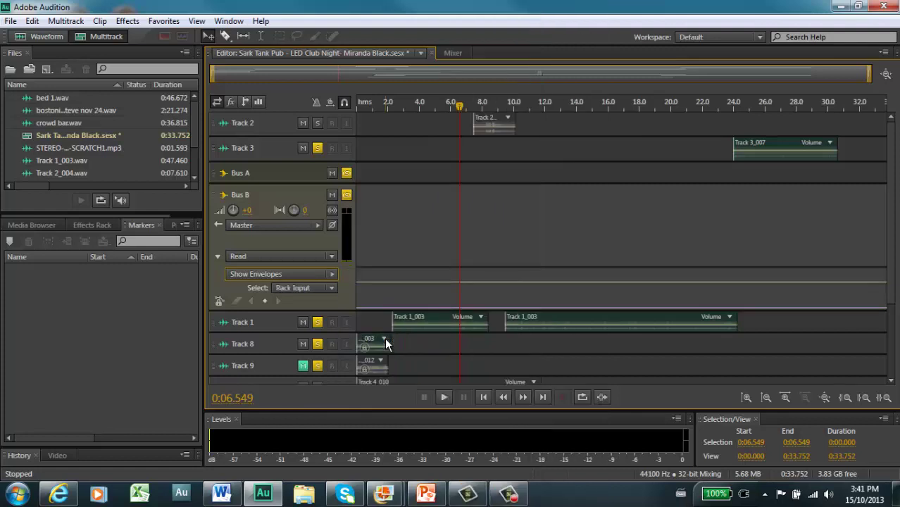
Make Volume the envelope selected for editing on Bus B
left_click(331, 288)
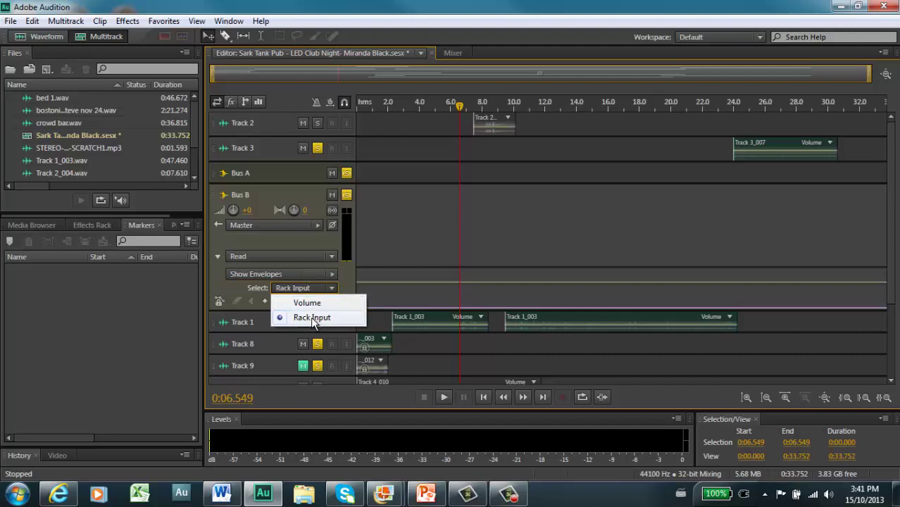
left_click(333, 275)
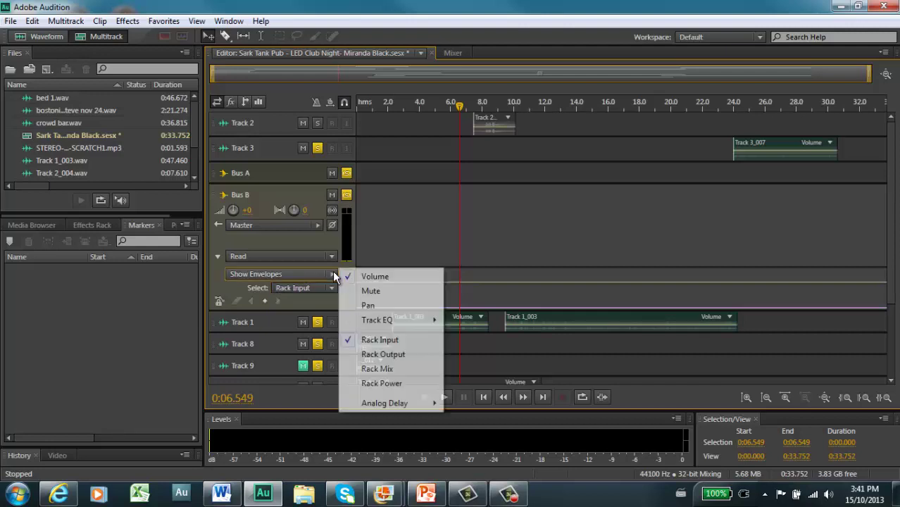
mouse_move(427, 405)
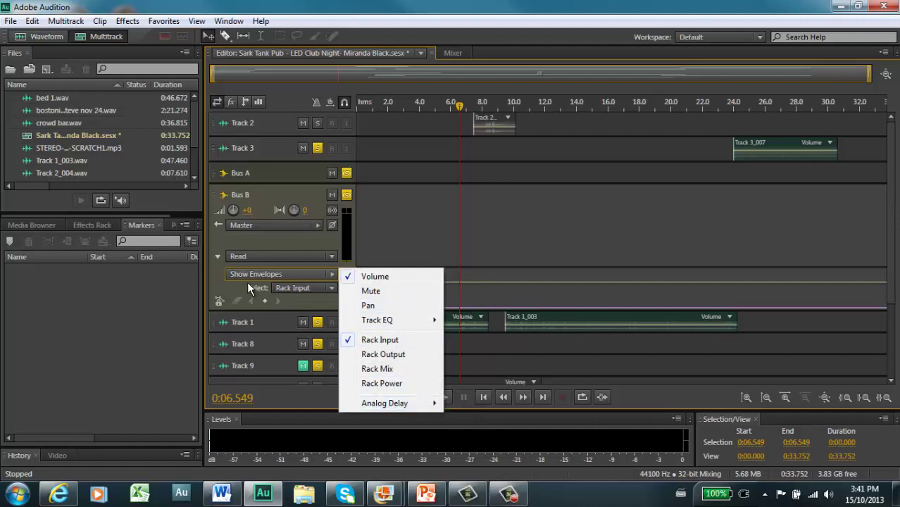
left_click(292, 302)
left_click(330, 290)
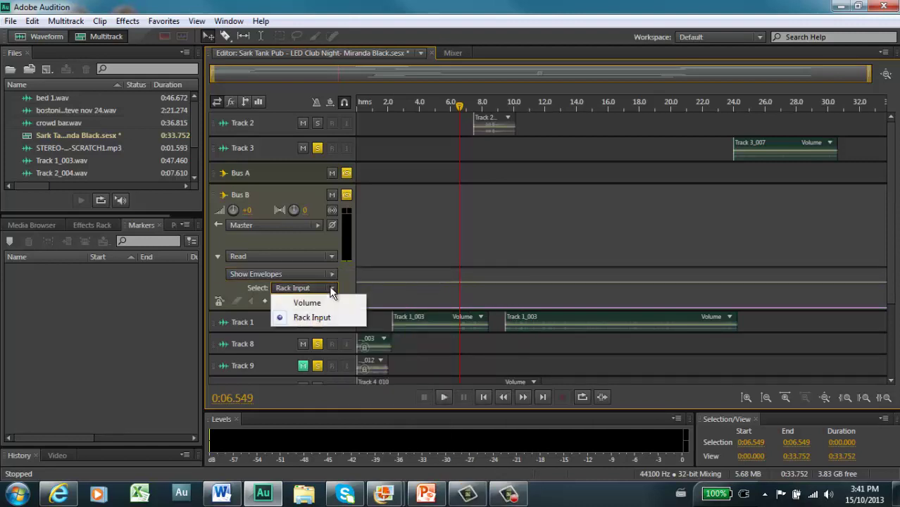
left_click(329, 303)
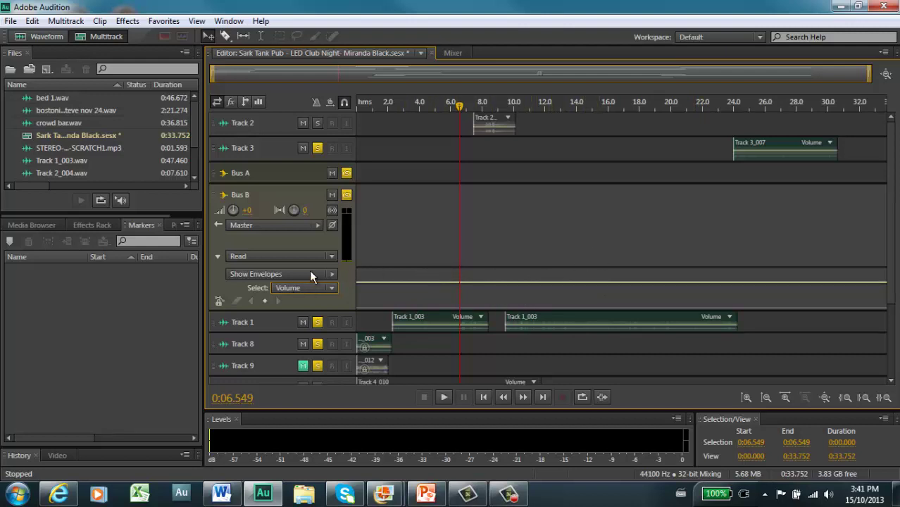
Set Bus B's automation mode to Write and switch to the Mixer view
left_click(329, 256)
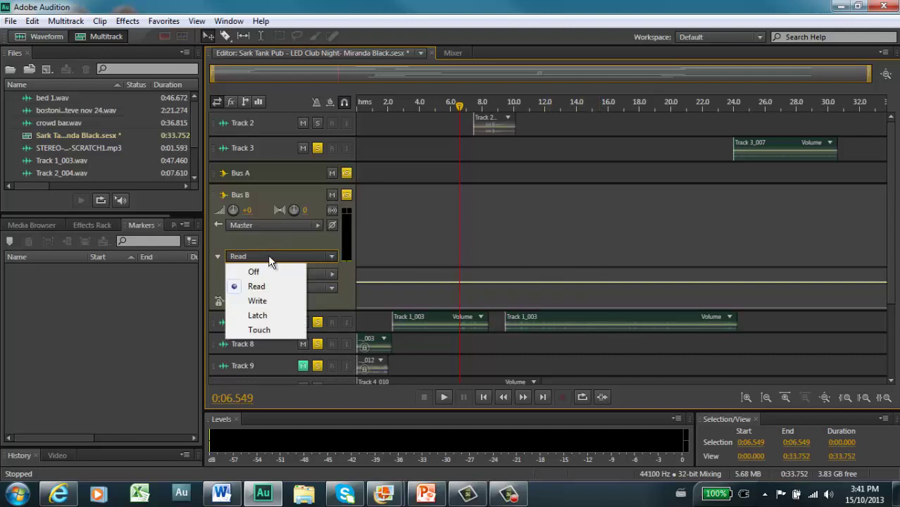
left_click(265, 302)
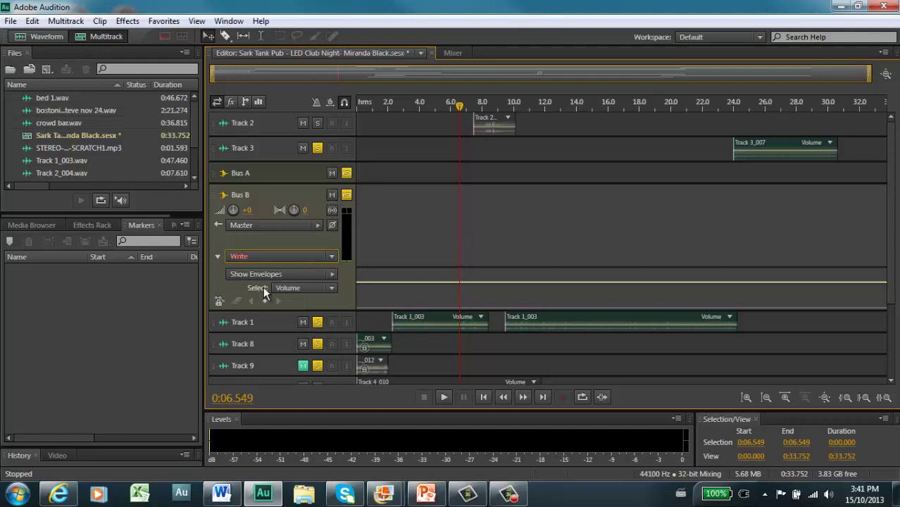
left_click(448, 53)
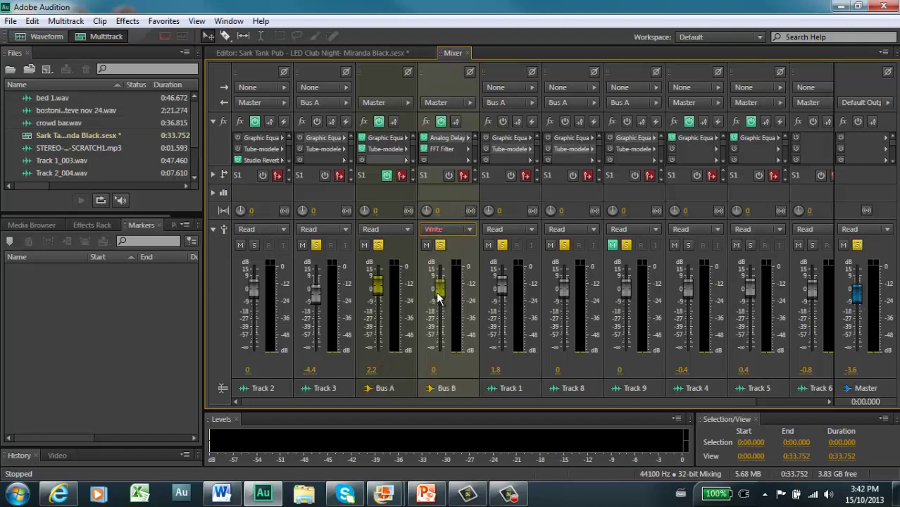
During playback, dip Bus B's fader several times to record volume automation, then return to the Editor
key("space")
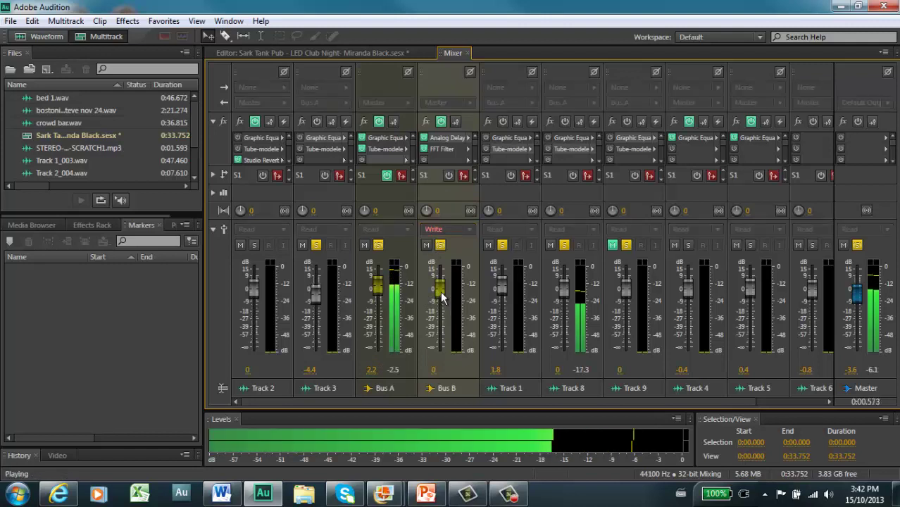
mouse_move(440, 293)
left_mouse_down()
mouse_move(437, 313)
mouse_move(441, 292)
left_mouse_up()
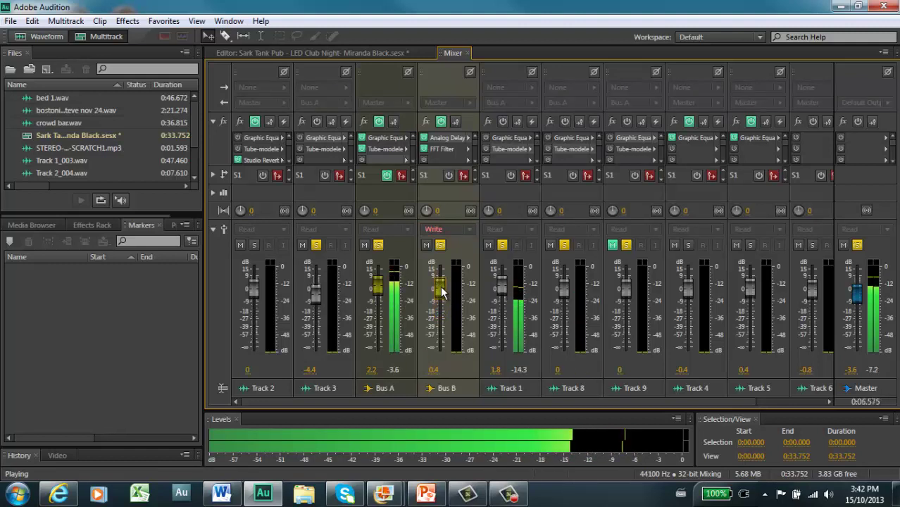
mouse_move(441, 291)
left_mouse_down()
mouse_move(440, 332)
mouse_move(442, 290)
left_mouse_up()
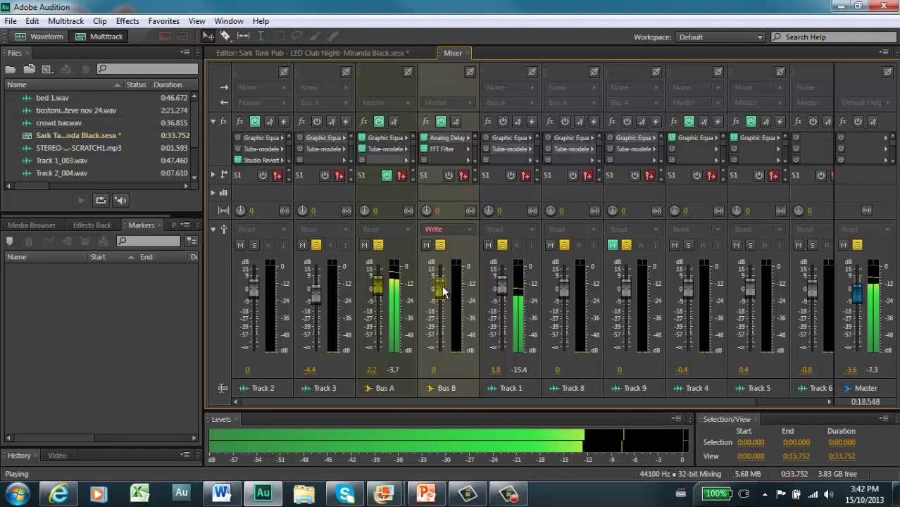
mouse_move(442, 290)
left_mouse_down()
mouse_move(439, 329)
mouse_move(440, 290)
left_mouse_up()
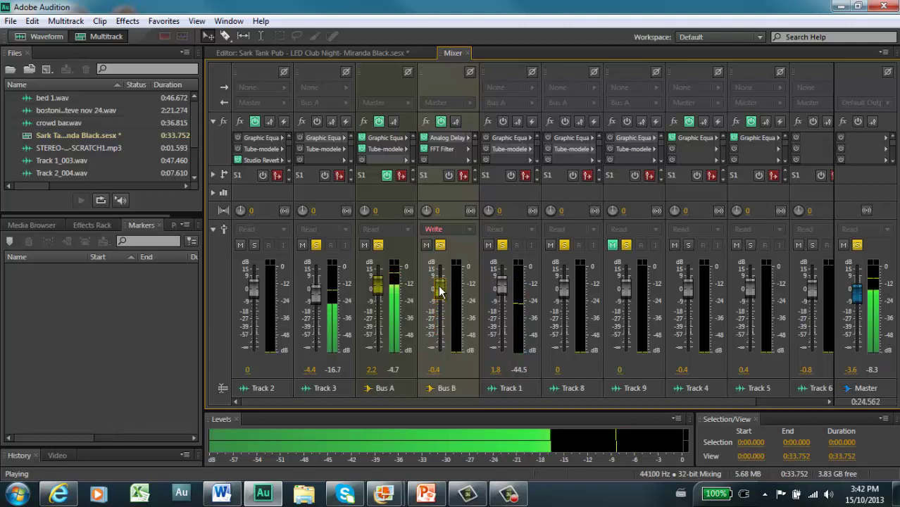
left_click_drag(439, 290, 442, 334)
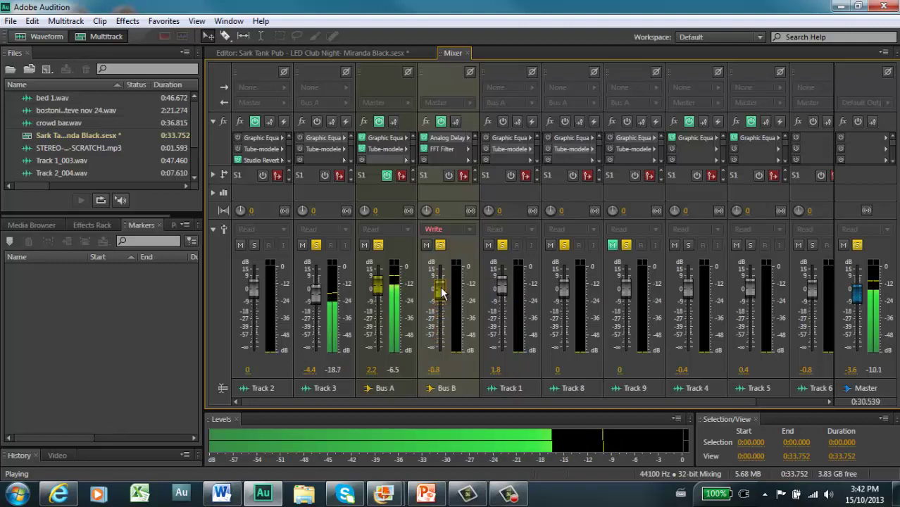
left_click(378, 51)
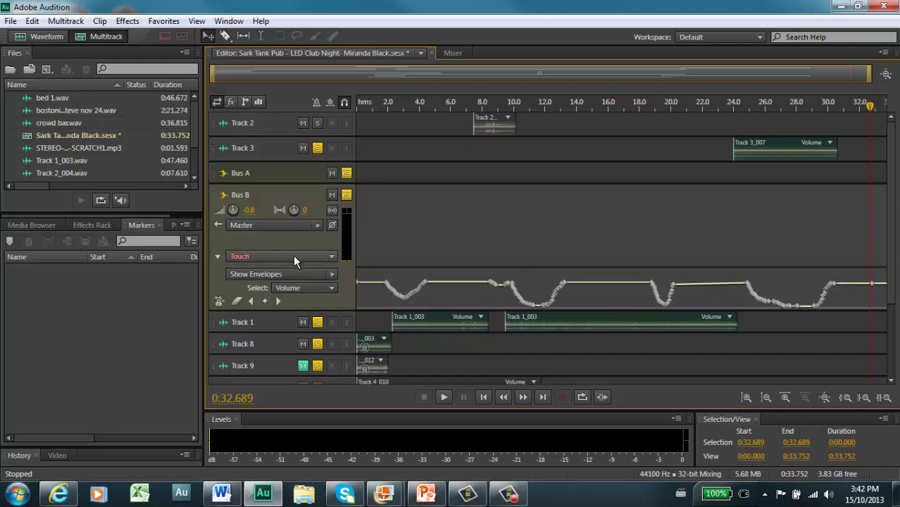
Go to the Mixer, where Bus B now reads Touch mode at -0.8 dB
left_click(451, 53)
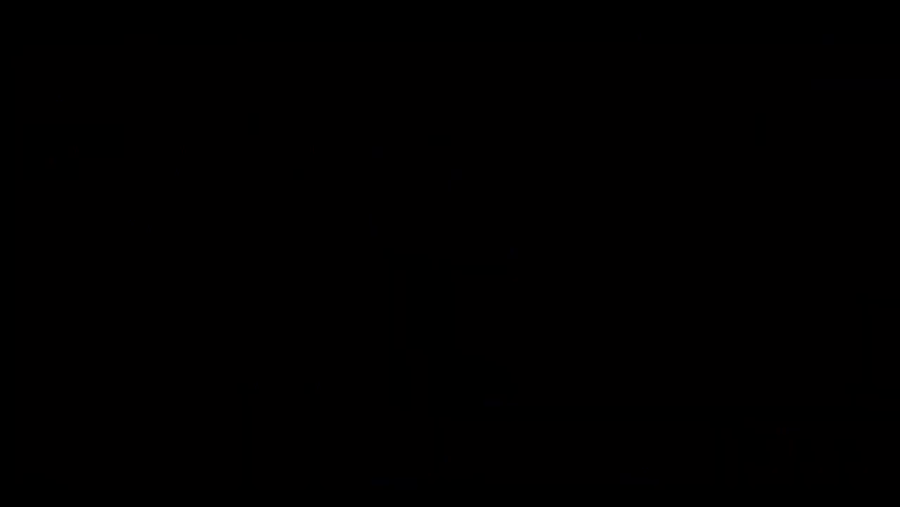
Play the session, dip Bus B's fader in Touch mode, stop, and return to the Editor
key("space")
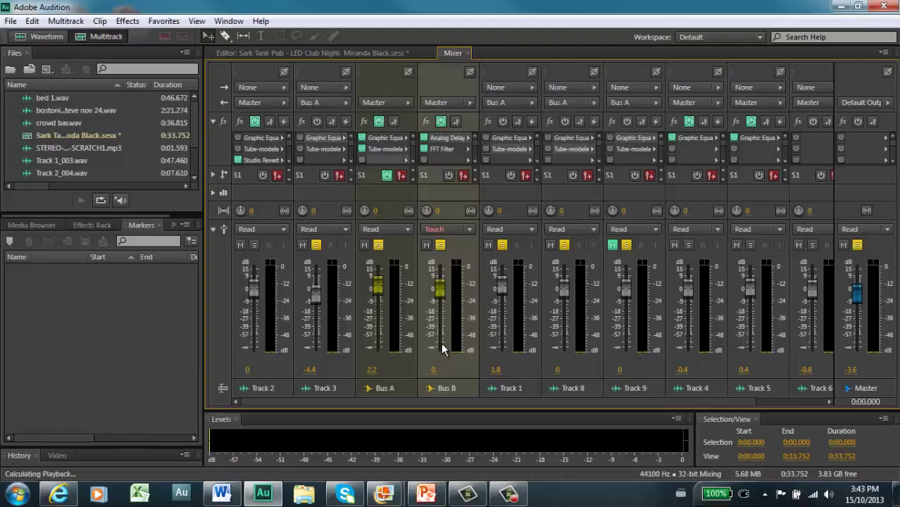
left_click_drag(438, 294, 412, 348)
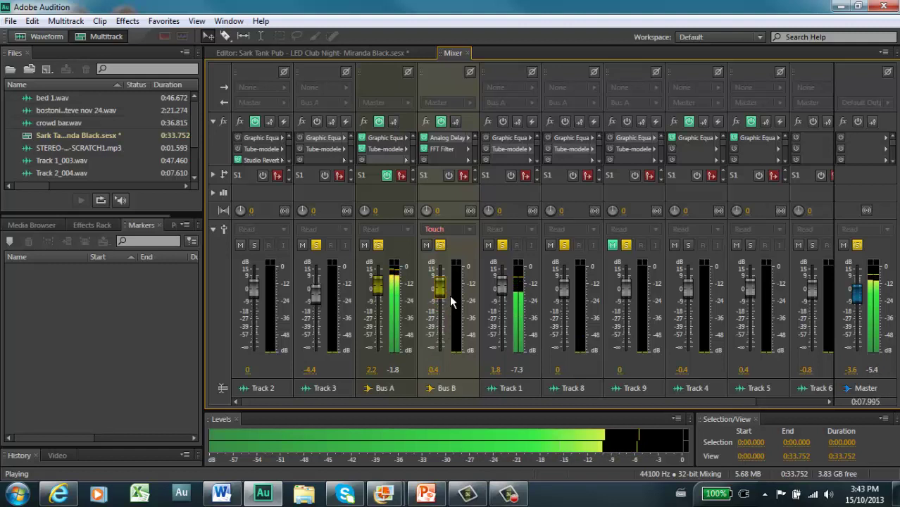
left_click_drag(439, 290, 441, 336)
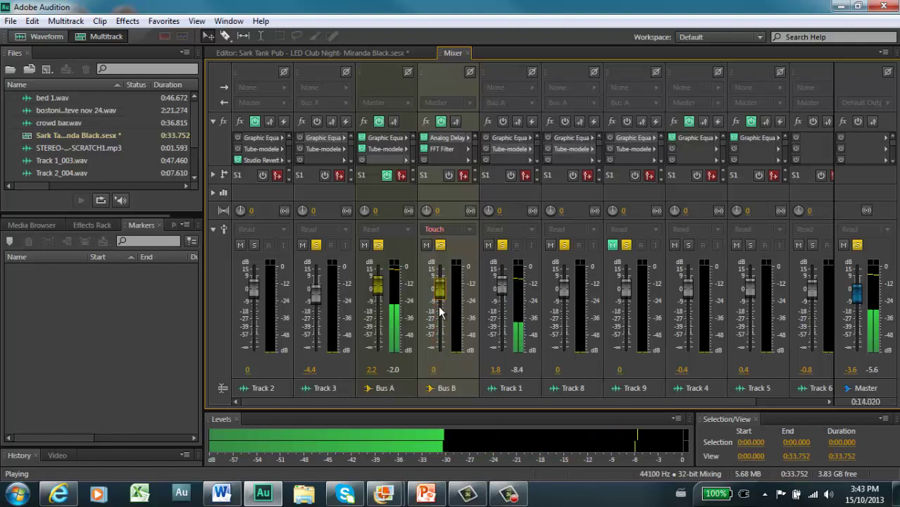
key("space")
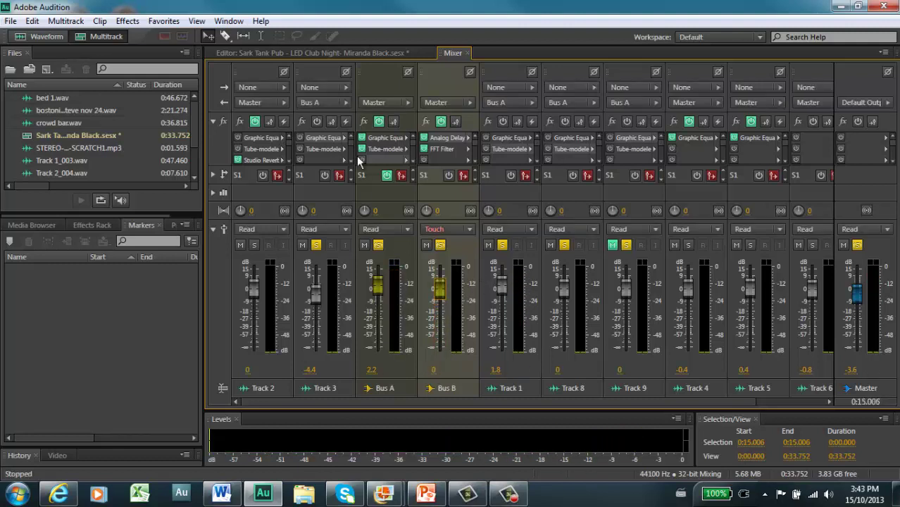
left_click(377, 52)
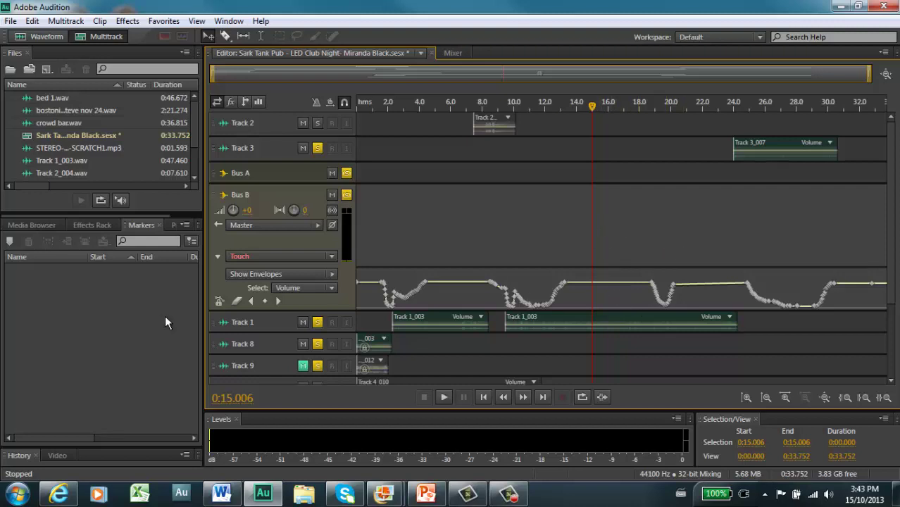
Choose Rack Input as Bus B's editable envelope from the Select list
left_click(332, 276)
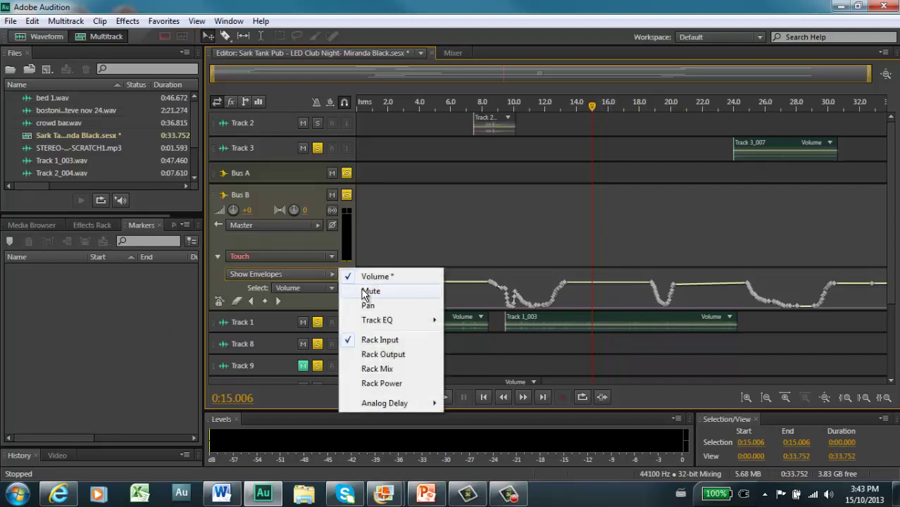
left_click(318, 292)
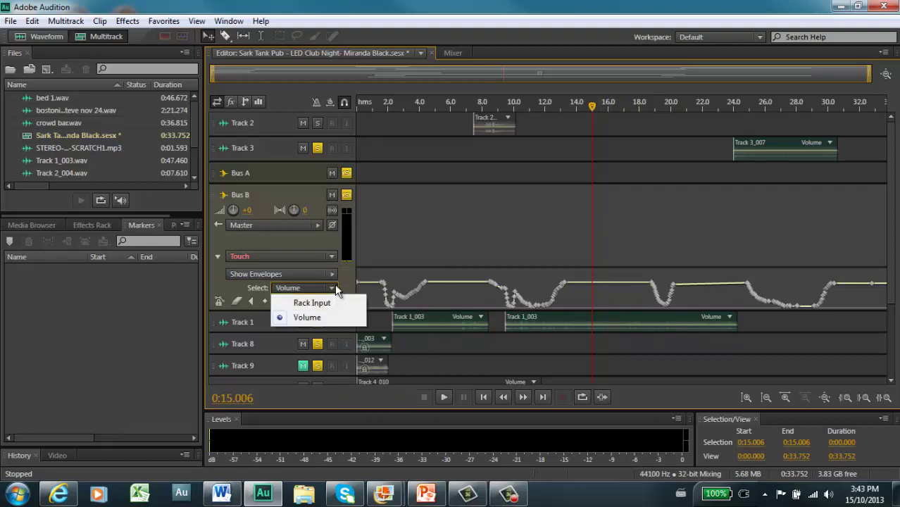
left_click(327, 296)
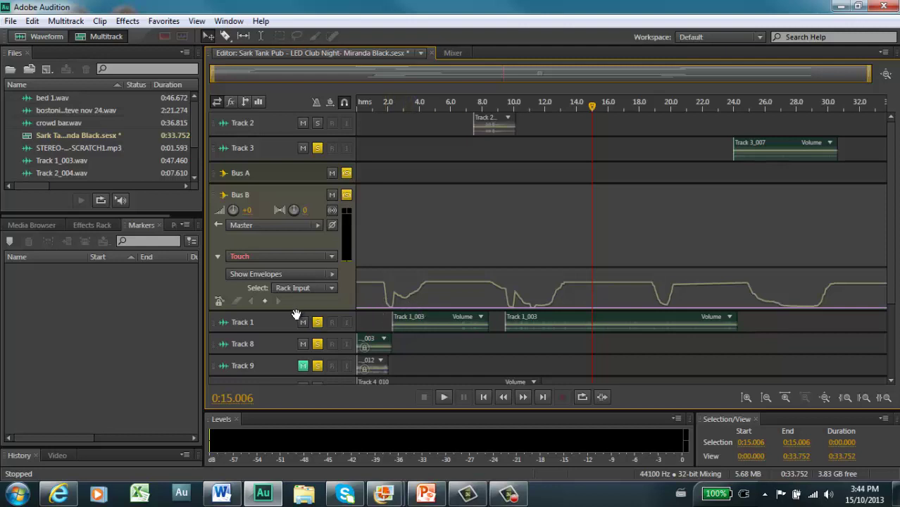
Heighten Bus B's track and raise its Rack Input envelope to about -2.6 dB at 5.671 s
left_click_drag(294, 310, 296, 348)
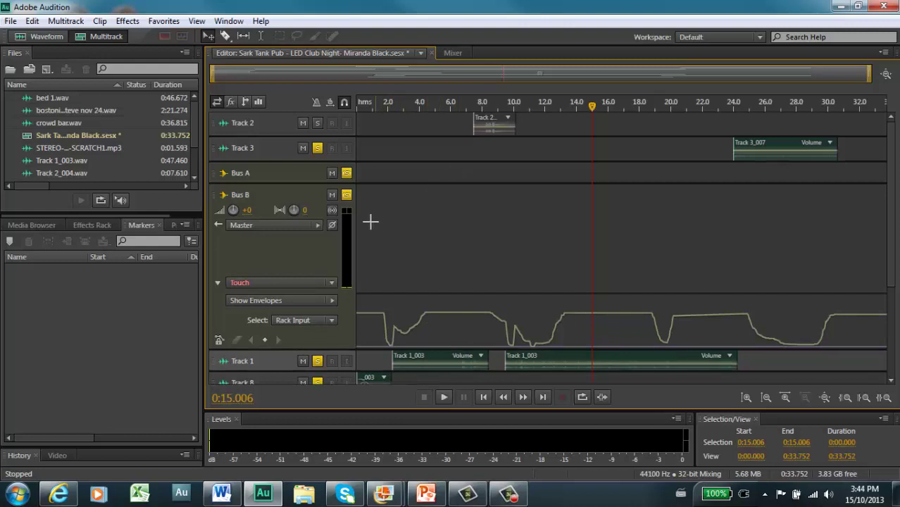
left_click_drag(593, 109, 357, 105)
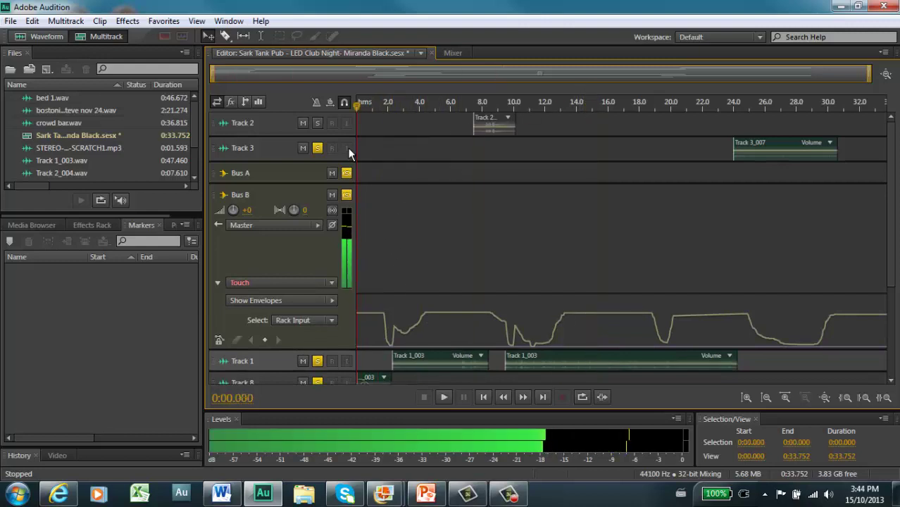
key("space")
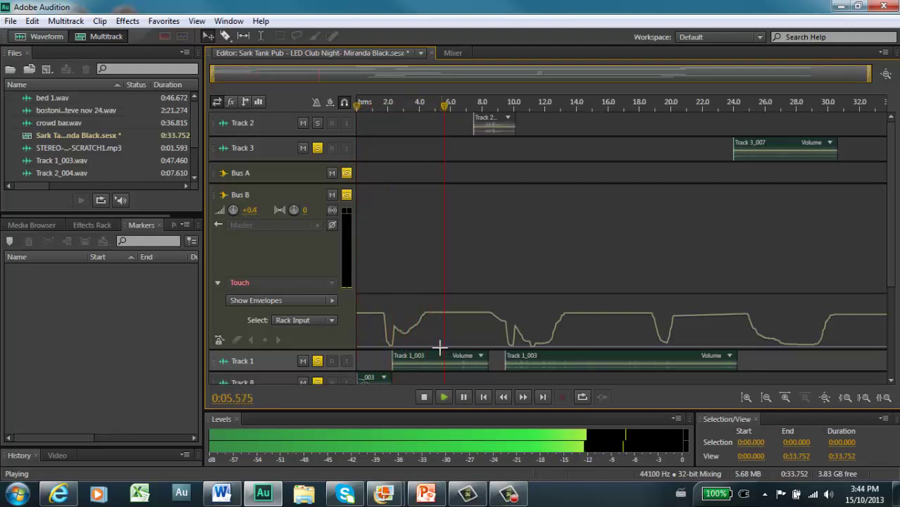
key("space")
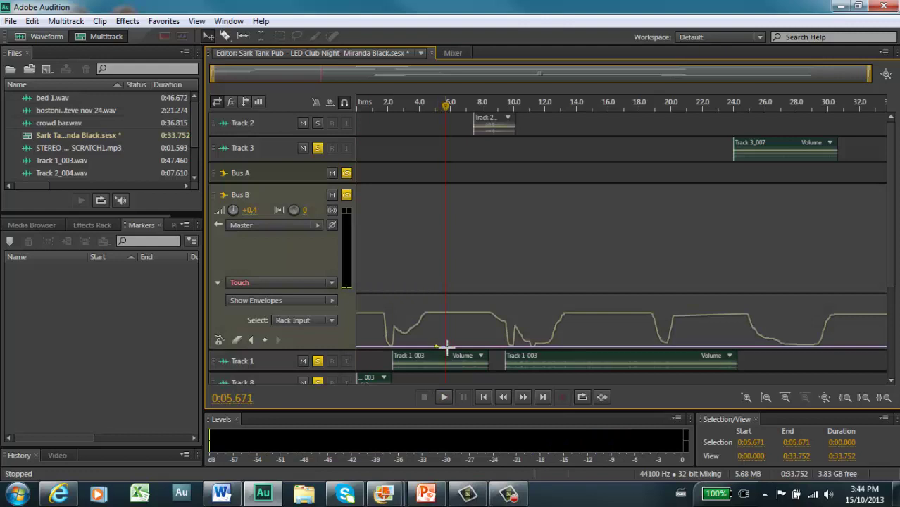
left_click_drag(446, 347, 437, 311)
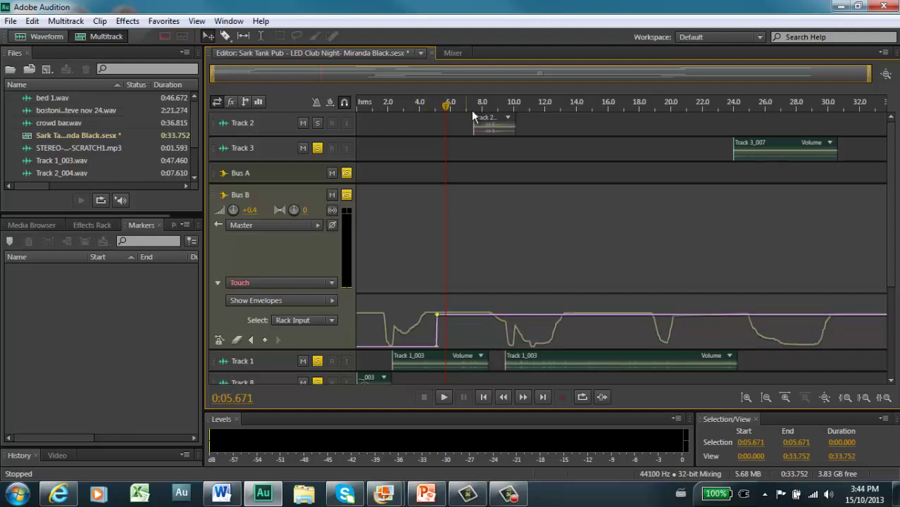
Adjust the first raised Rack Input section and drop the envelope to minimum at 8.5 s
key("space")
left_click(413, 106)
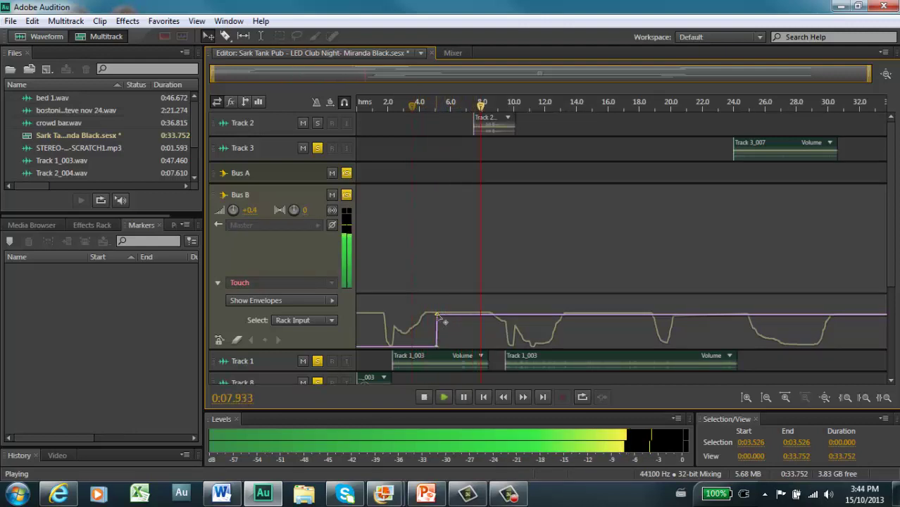
left_click_drag(436, 315, 440, 321)
key("space")
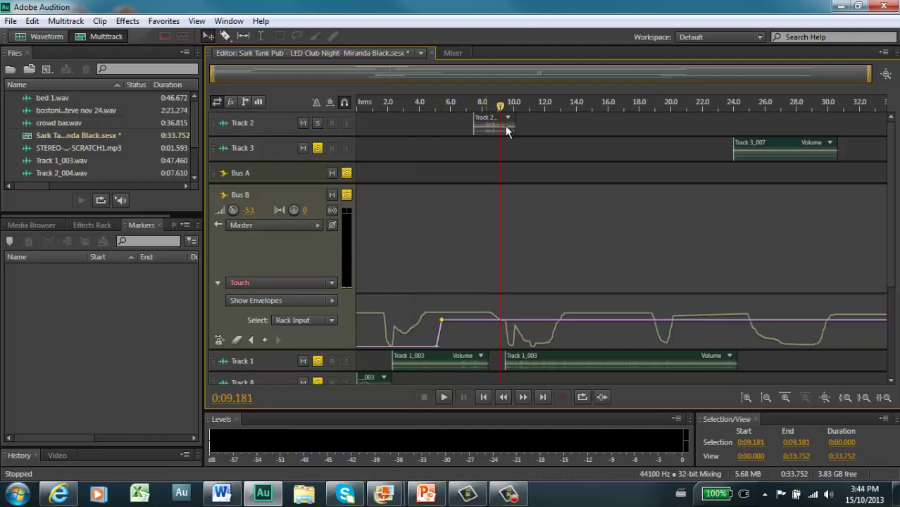
key("space")
left_click(429, 133)
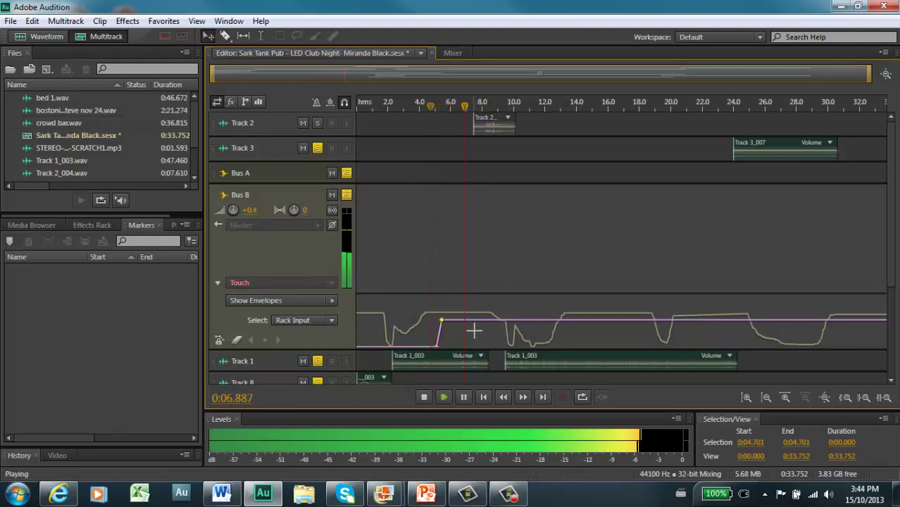
key("space")
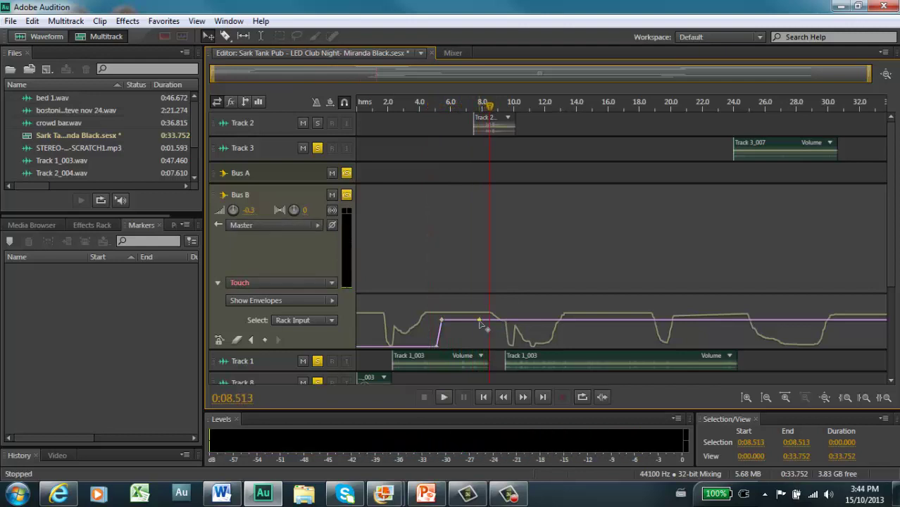
left_click_drag(487, 322, 486, 348)
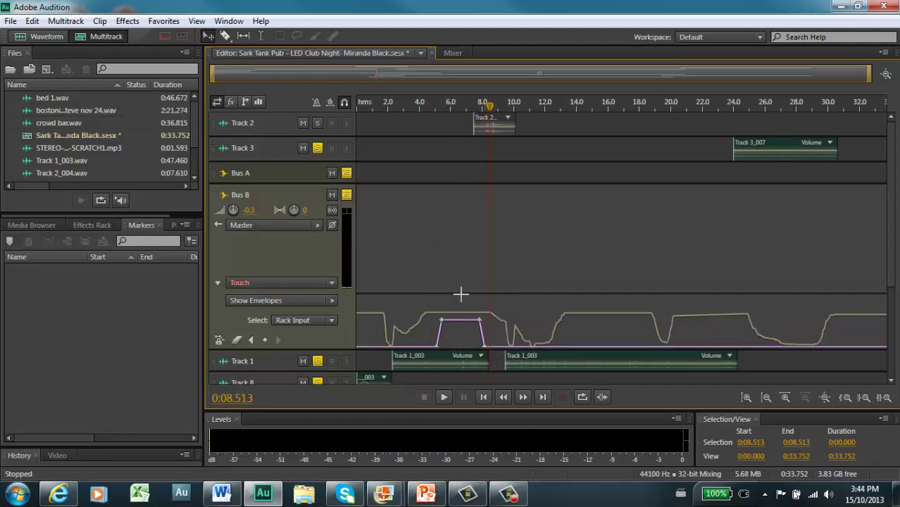
Raise the envelope to -3.0 dB at 12.6 s and drop it to minimum after 13.9 s
key("space")
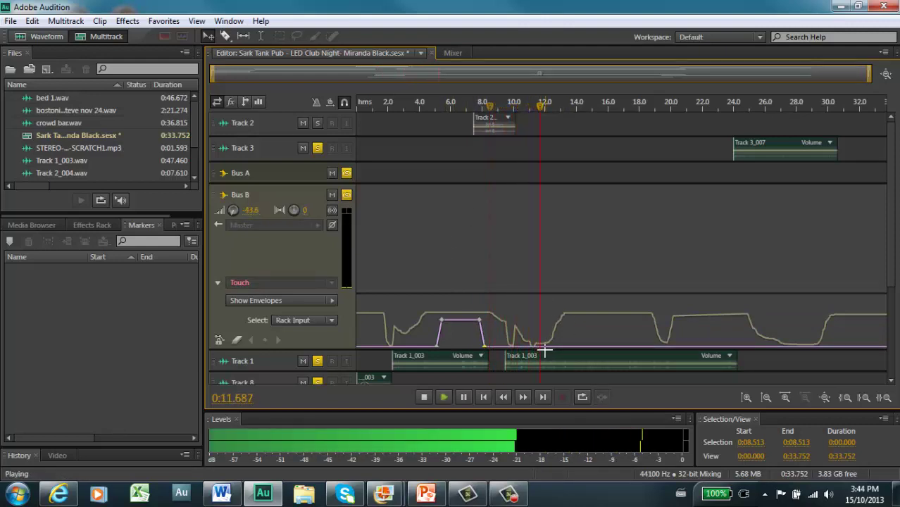
key("space")
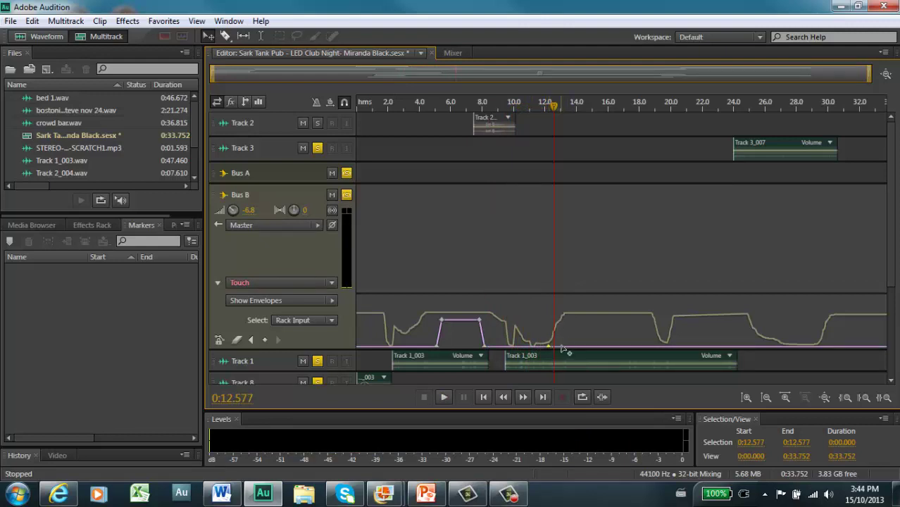
left_click_drag(564, 348, 558, 319)
key("space")
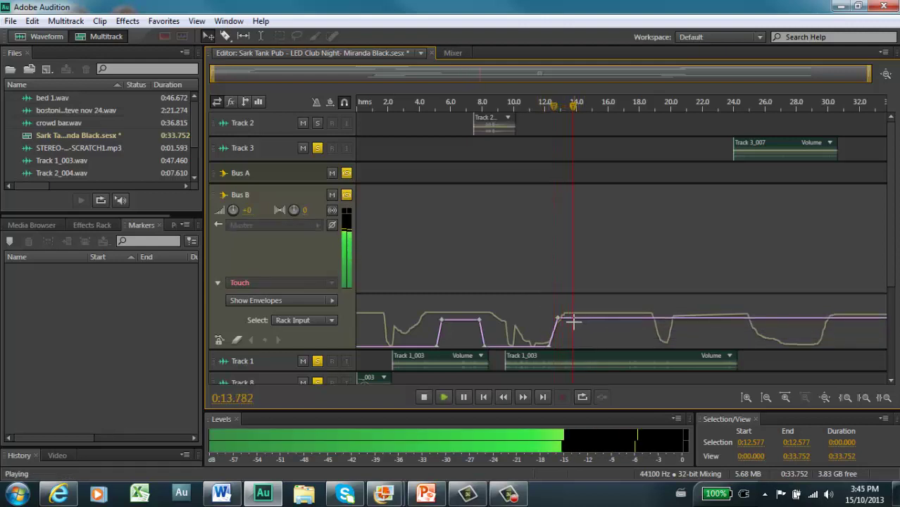
key("space")
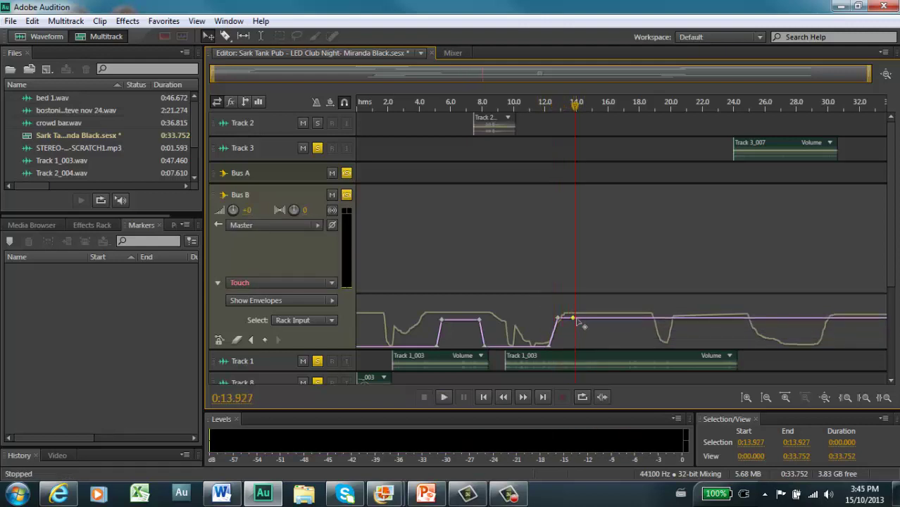
left_click_drag(576, 318, 578, 356)
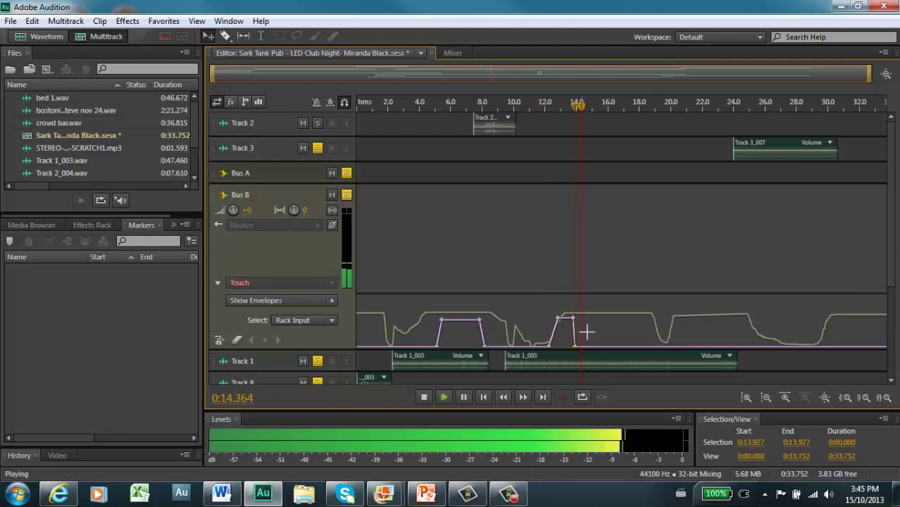
Raise the envelope again after 15.2 s, then drop it to minimum later in playback
key("space")
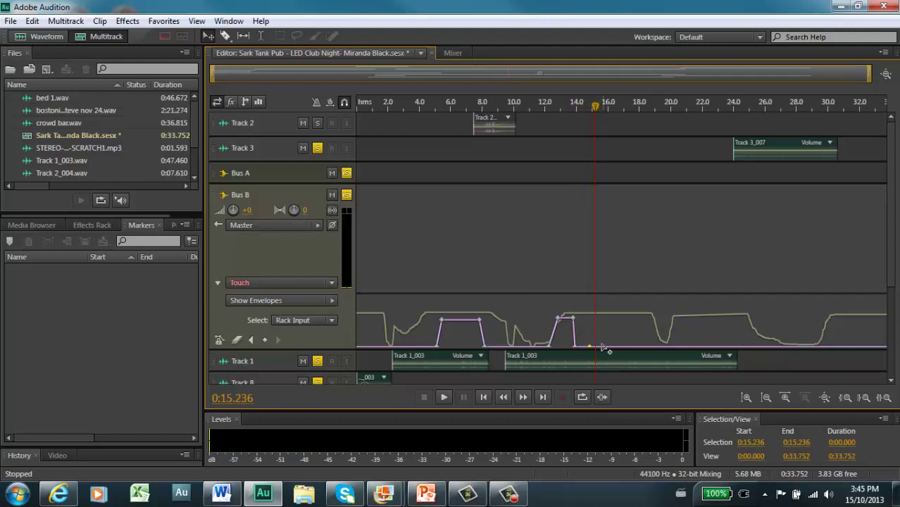
left_click_drag(599, 347, 600, 319)
key("space")
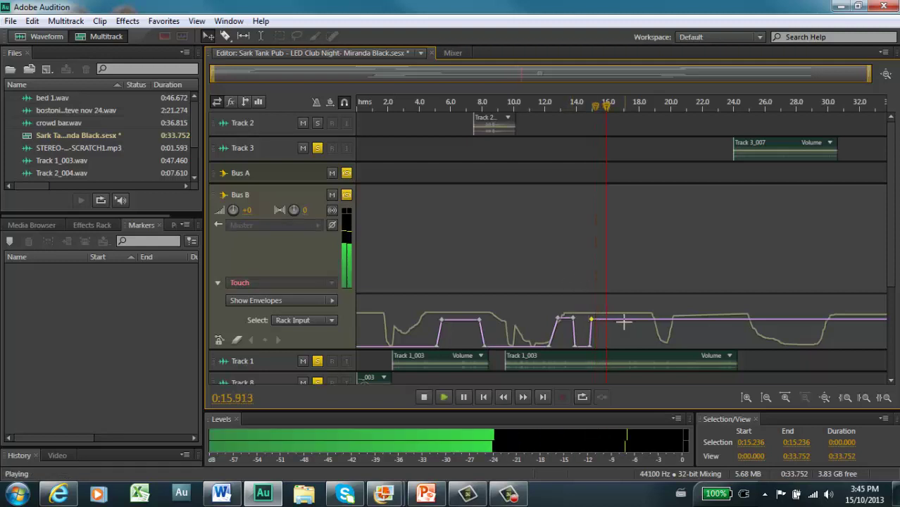
left_click_drag(633, 326, 647, 367)
key("space")
key("space")
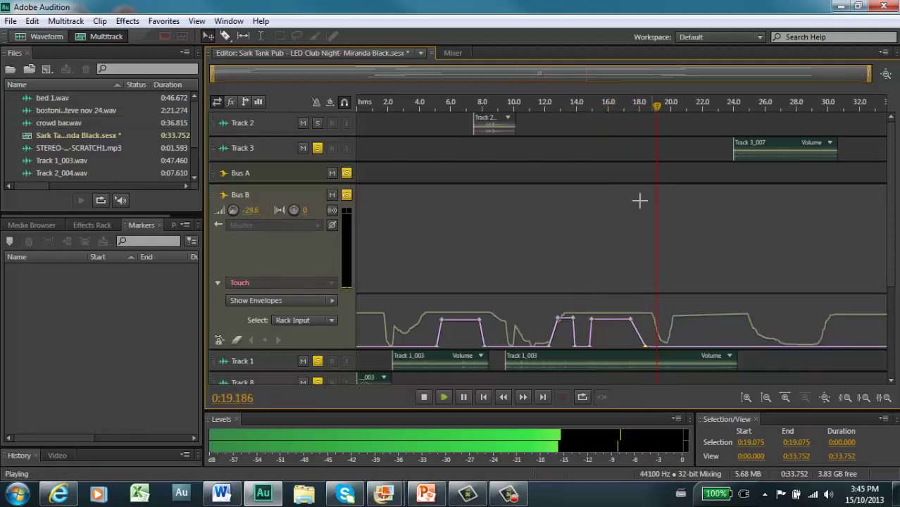
Replay from about 15.1 s and pull the last envelope point down to silence
left_click(625, 114)
left_click(592, 129)
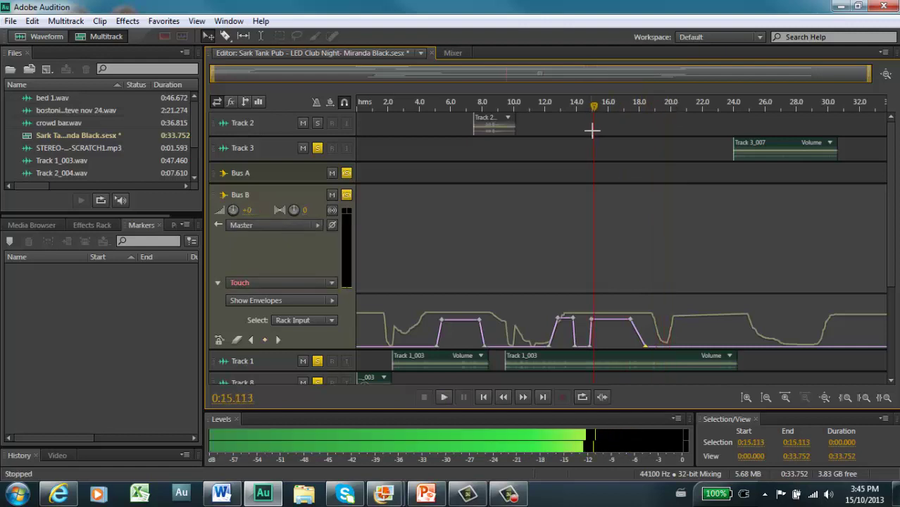
key("space")
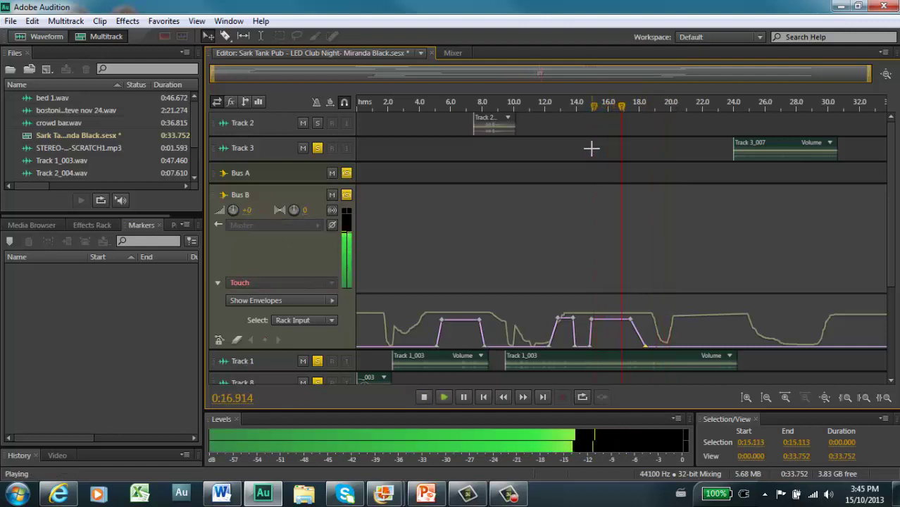
key("space")
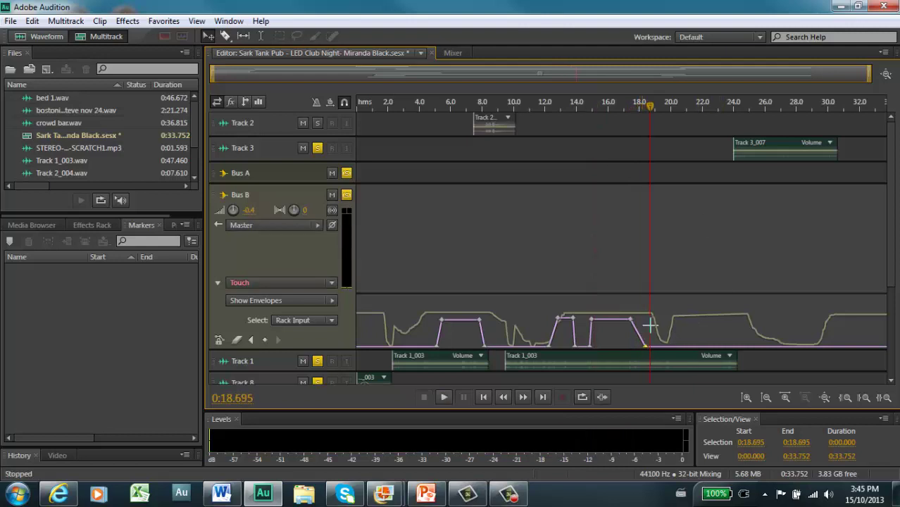
left_click_drag(632, 324, 632, 366)
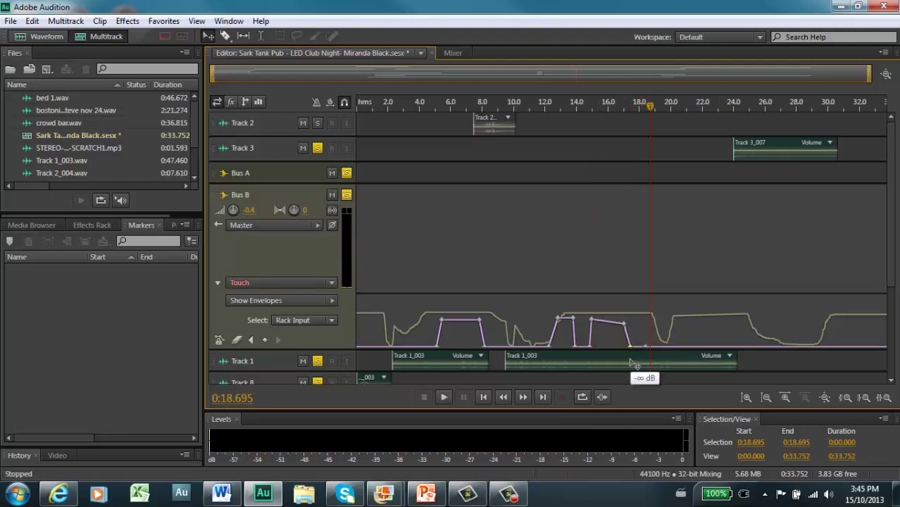
key("space")
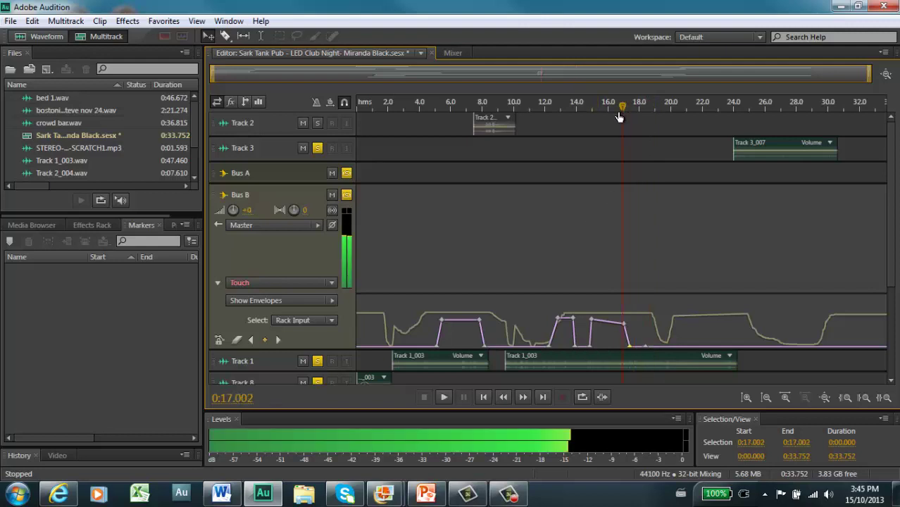
left_click(621, 105)
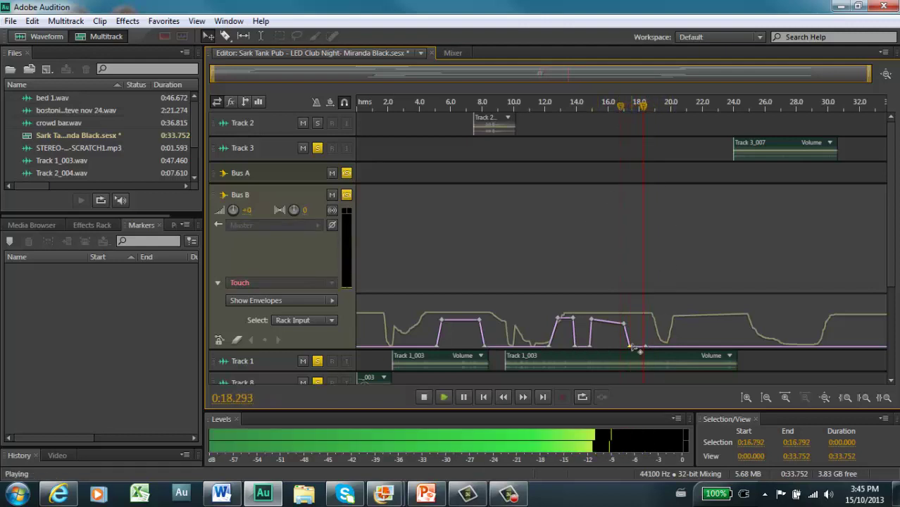
key("space")
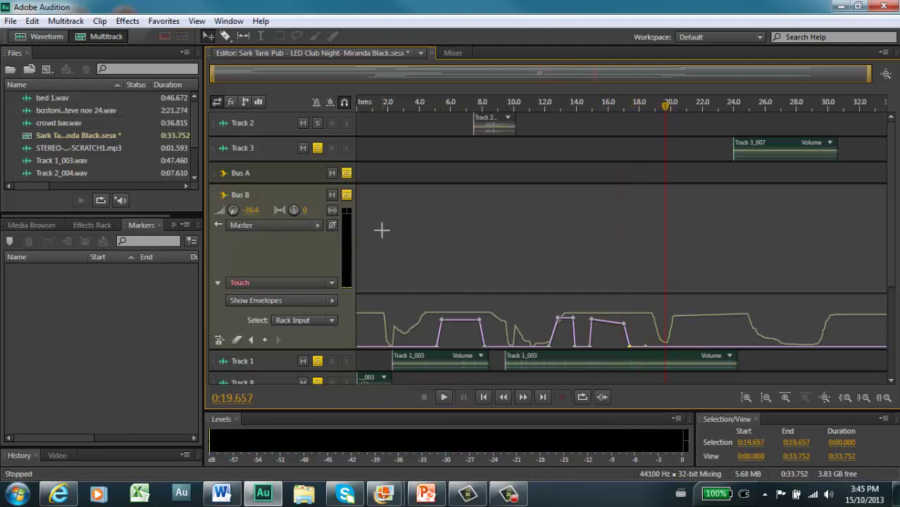
Play the mix from about 3 seconds, then stop
left_click(405, 125)
key("space")
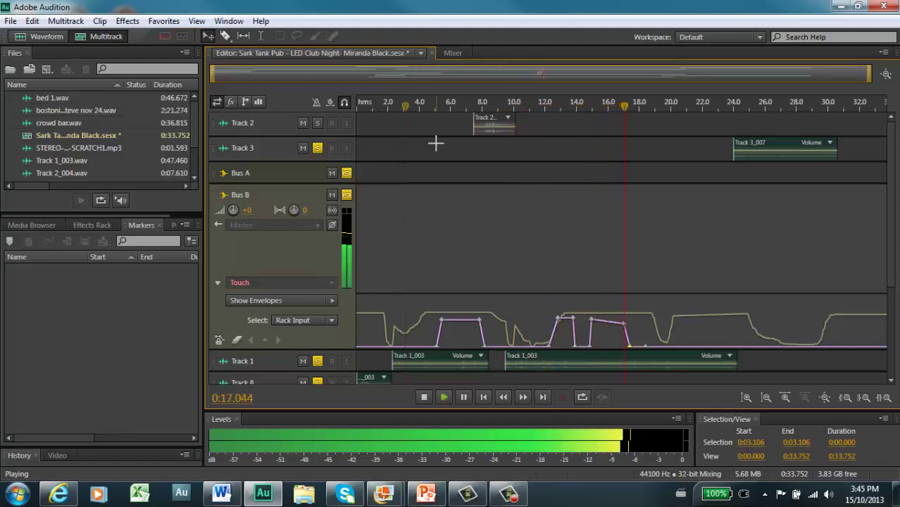
key("space")
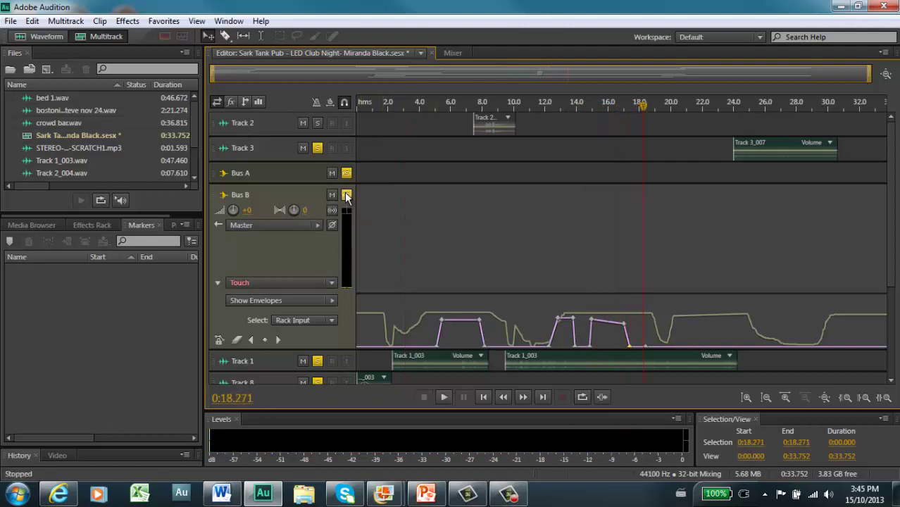
Clear solo on all tracks and play the whole mix from 0:00
left_click(346, 195, "ctrl")
left_click_drag(639, 105, 361, 133)
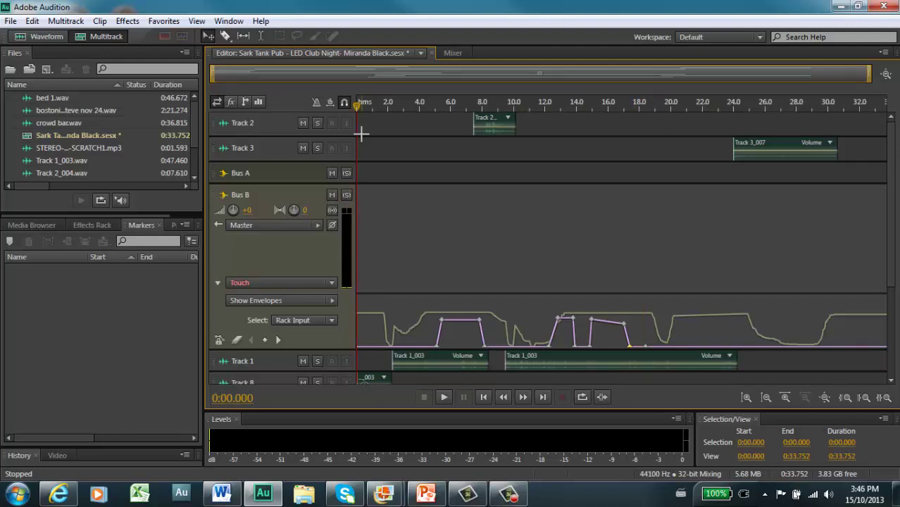
key("space")
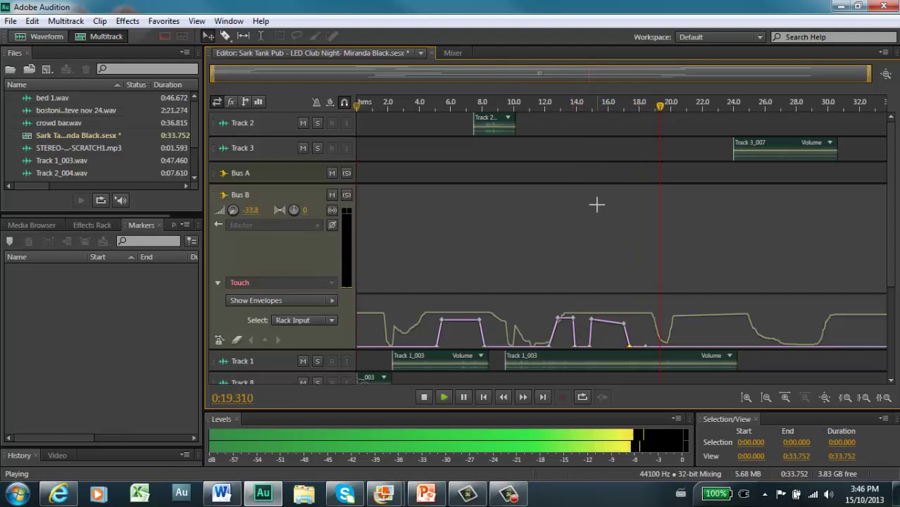
key("space")
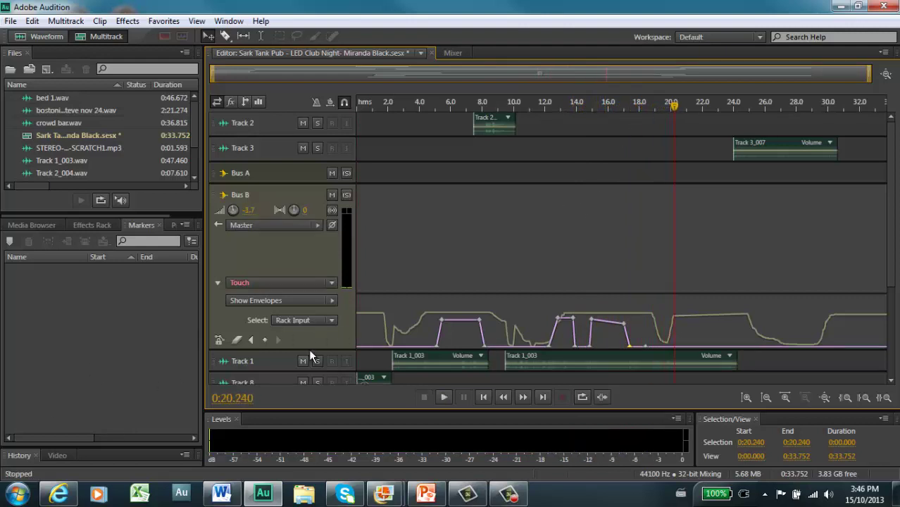
left_click(331, 320)
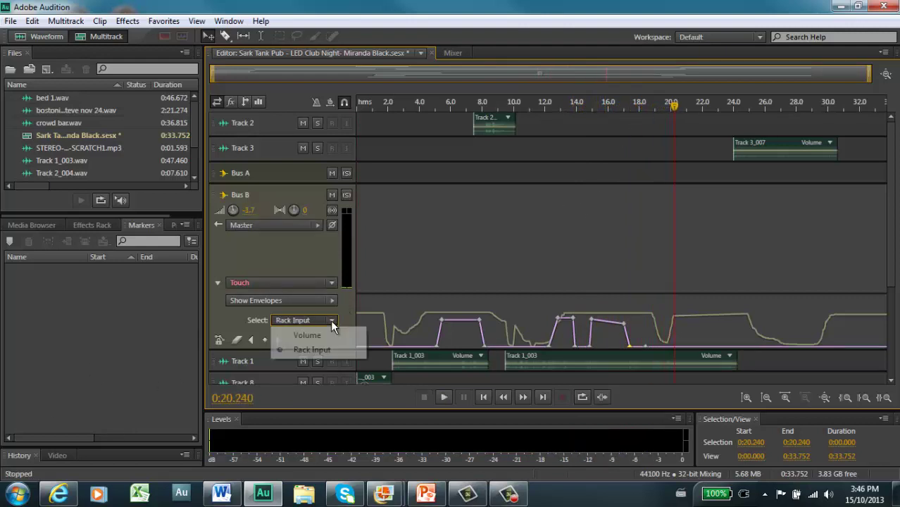
left_click(331, 319)
left_click(328, 299)
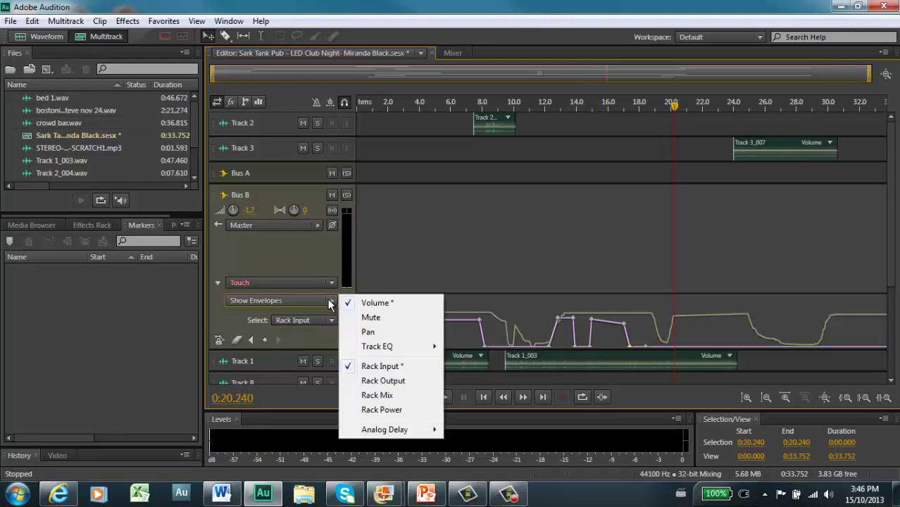
mouse_move(386, 352)
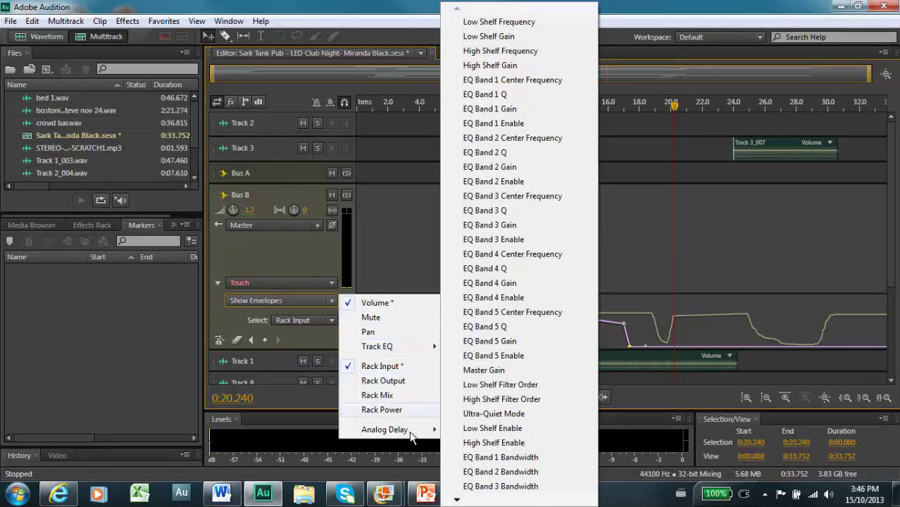
mouse_move(407, 435)
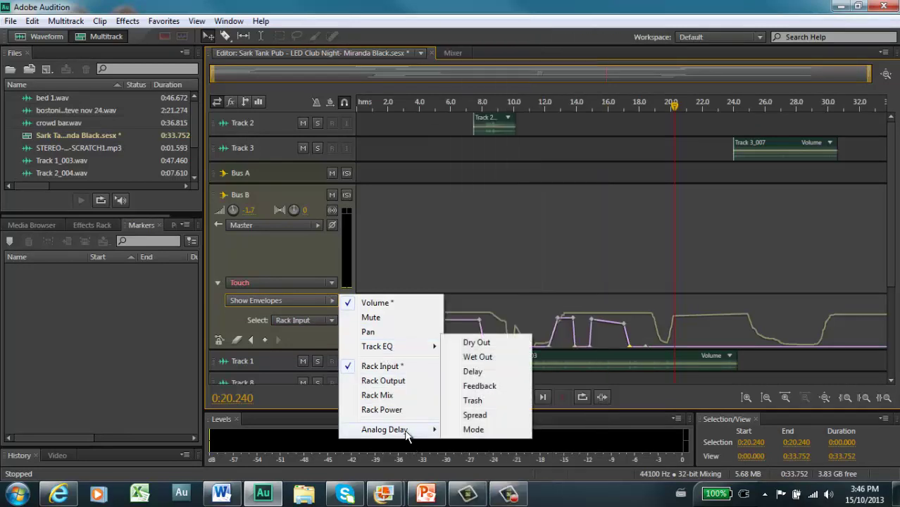
left_click(269, 250)
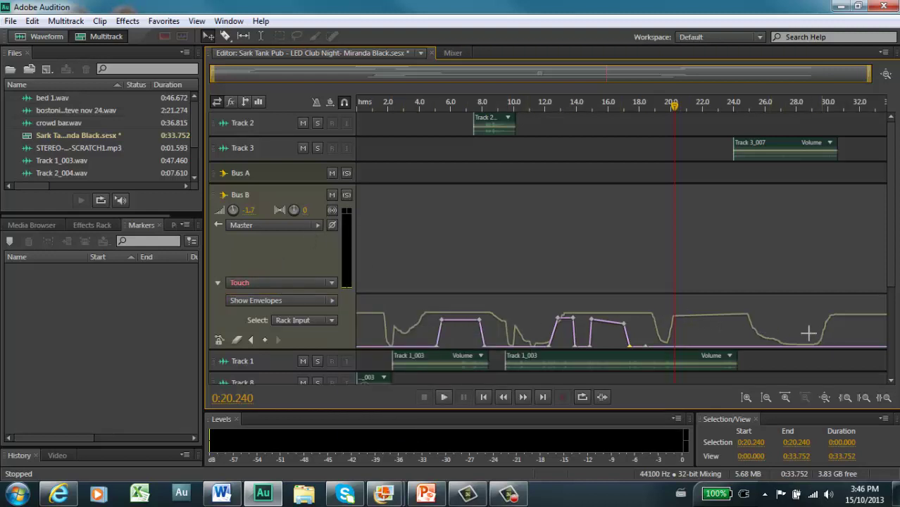
left_click(451, 53)
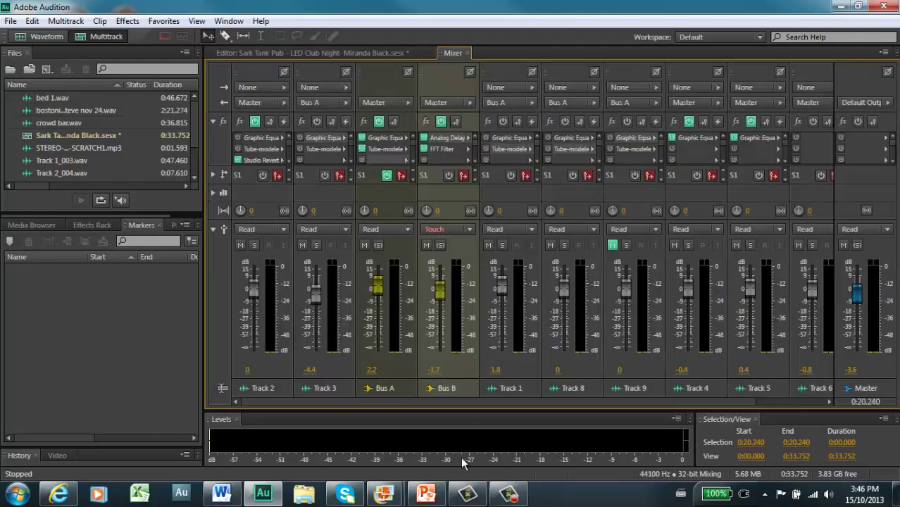
In the Mixer, toggle Bus B's effects pre/post-fader and set its automation mode to Read
left_click(341, 54)
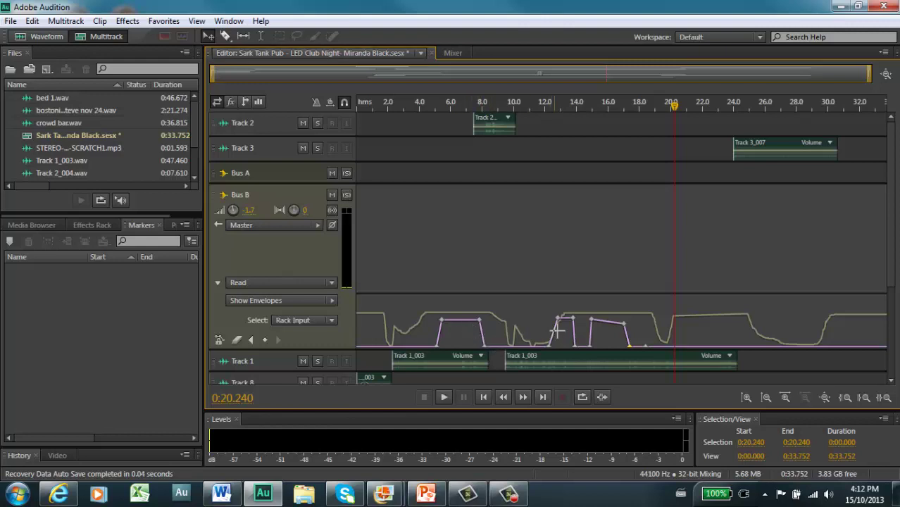
left_click(453, 53)
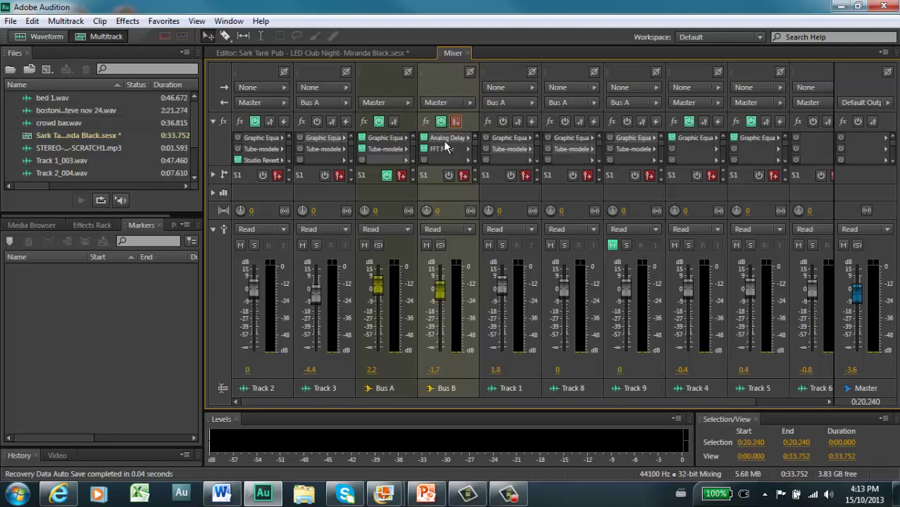
left_click(455, 123)
left_click(457, 231)
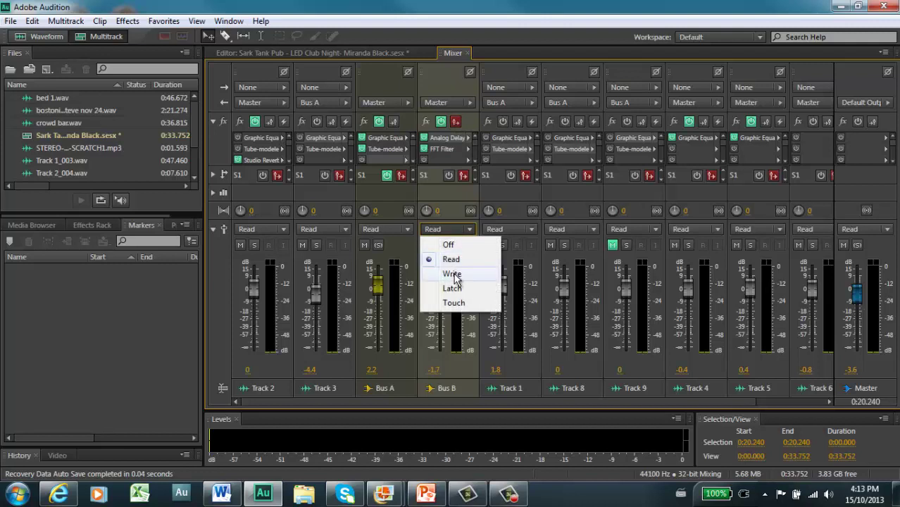
left_click(452, 191)
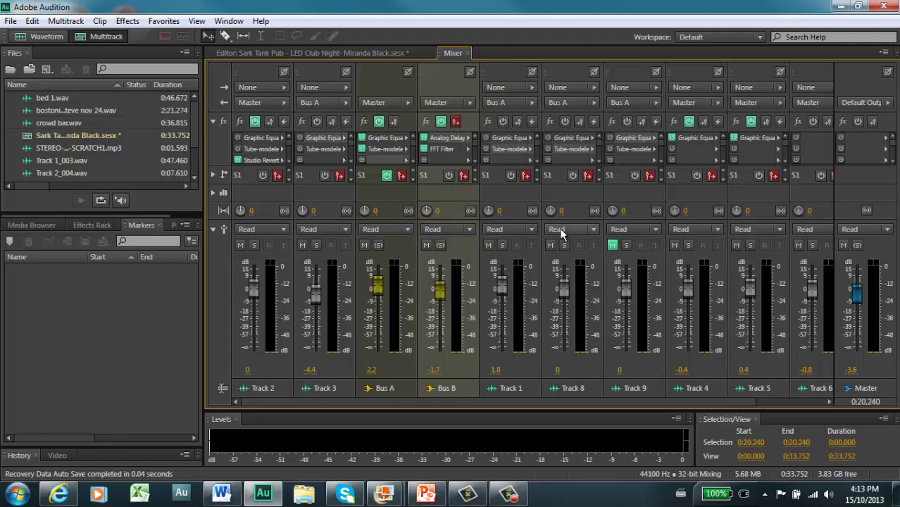